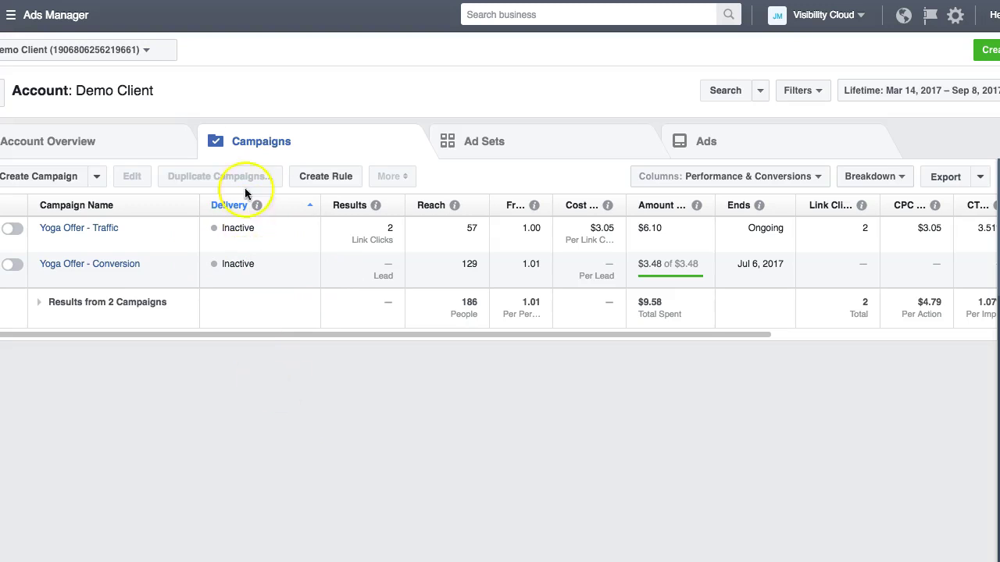
- Switch from Ads Manager to Power Editor to load the Demo Client account's campaigns
{"action": "left_click", "coordinate": [39, 16]}
{"action": "left_click", "coordinate": [9, 156]}
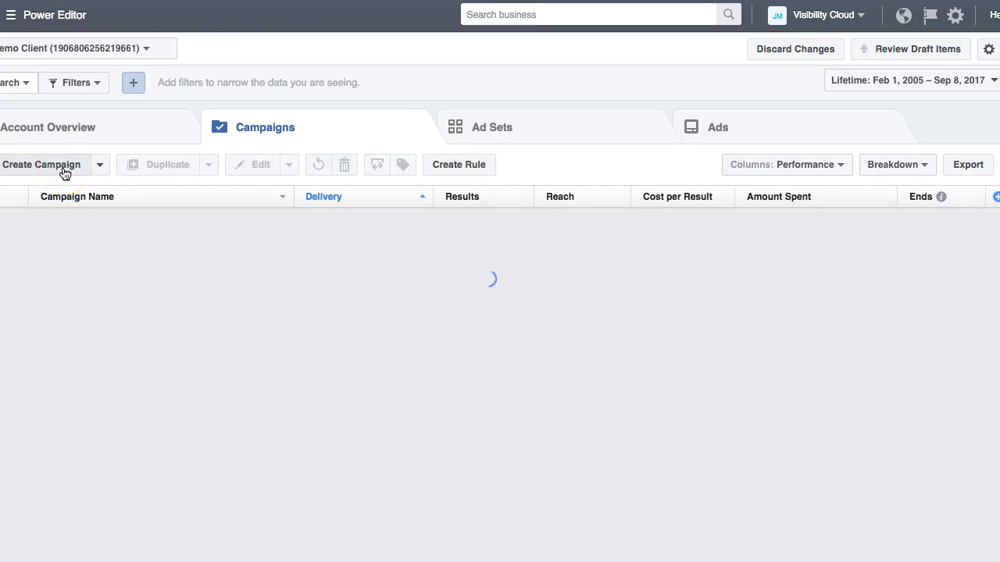
- Create a campaign called 'PI - Lead Ad' and choose Lead generation as its objective
{"action": "left_click", "coordinate": [62, 172]}
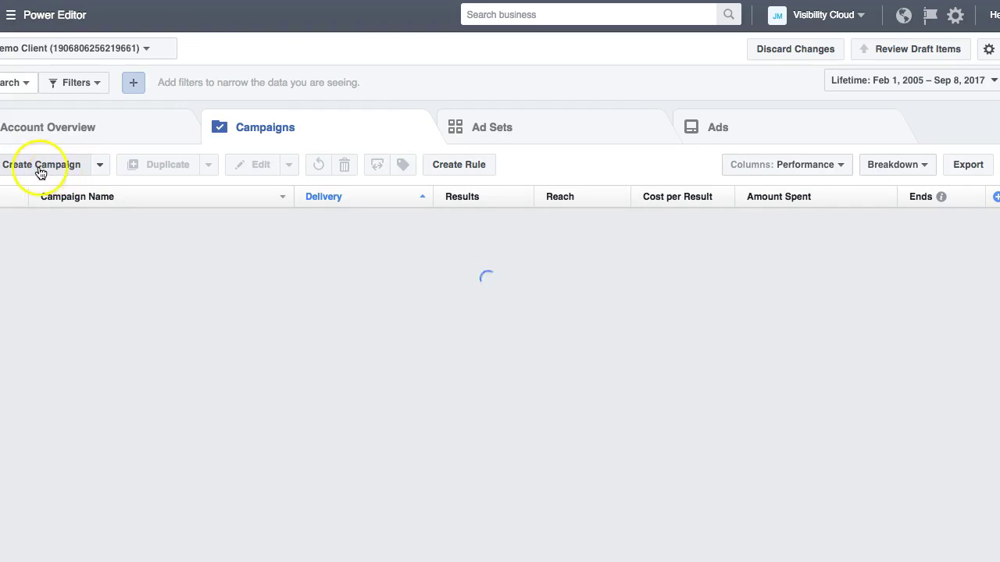
{"action": "left_click", "coordinate": [42, 167]}
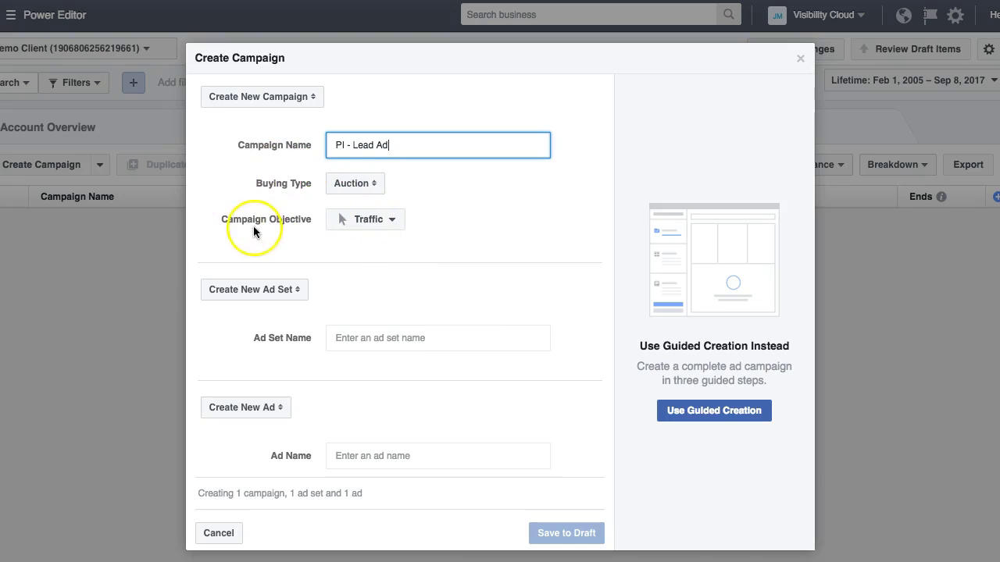
{"action": "left_click", "coordinate": [364, 221]}
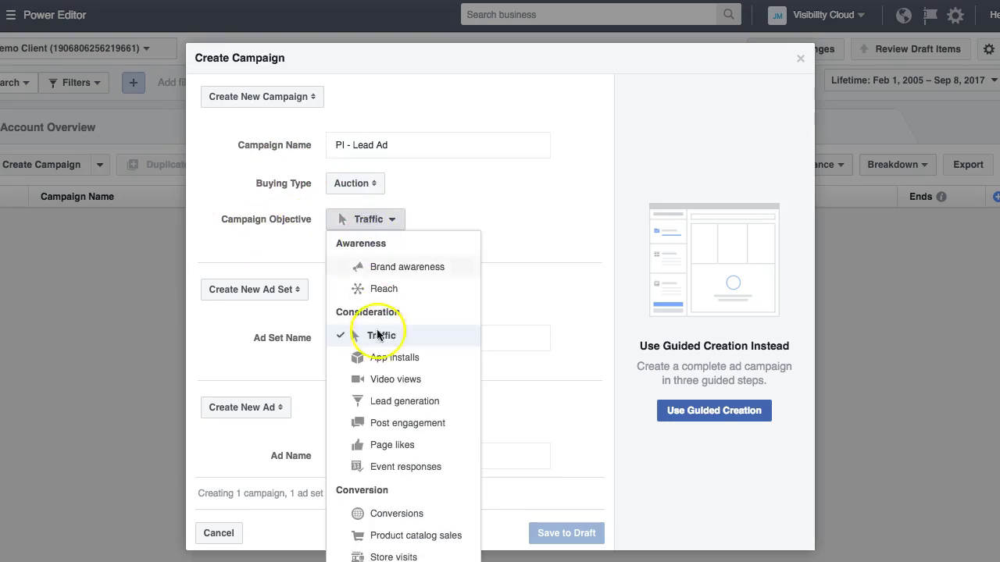
{"action": "left_click", "coordinate": [411, 403]}
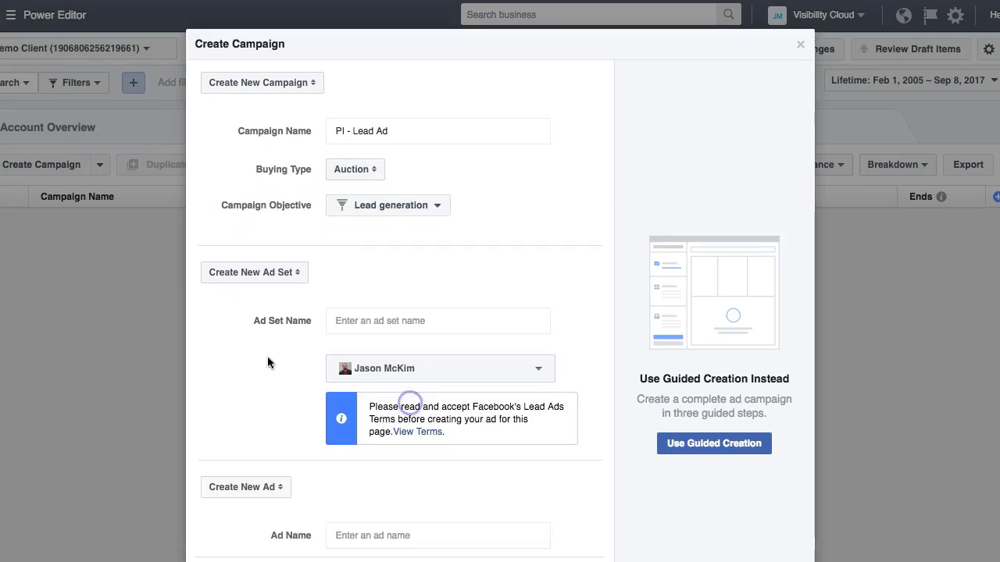
- Enter '[Los Angeles + 10mi] MF - 21+' as the ad set name, correcting typos
{"action": "left_click", "coordinate": [346, 321]}
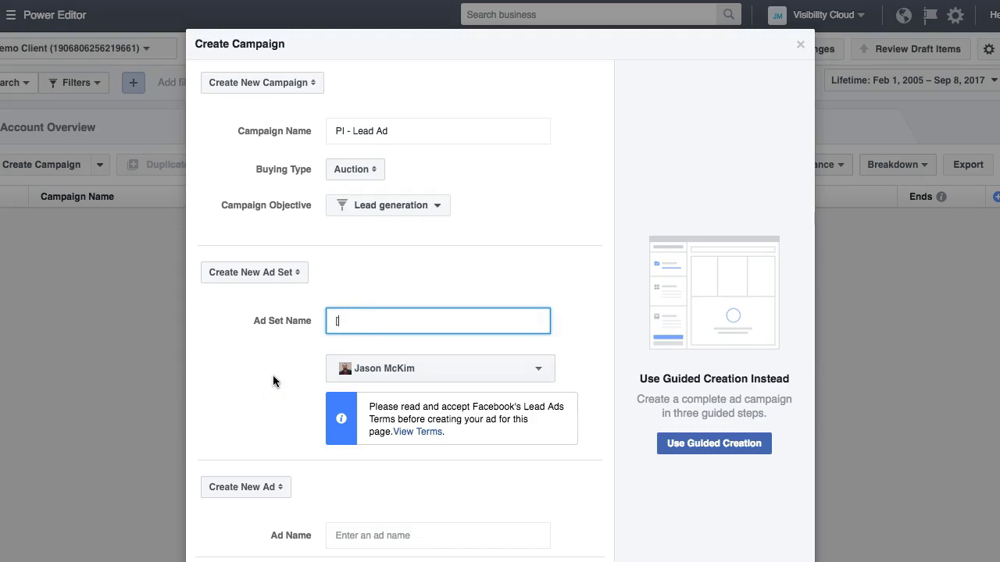
{"action": "type", "text": "["}
{"action": "type", "text": "Targe"}
{"action": "key", "text": "BackSpace"}
{"action": "key", "text": "BackSpace"}
{"action": "key", "text": "BackSpace"}
{"action": "key", "text": "BackSpace"}
{"action": "key", "text": "BackSpace"}
{"action": "type", "text": "Los Agn"}
{"action": "key", "text": "BackSpace"}
{"action": "key", "text": "BackSpace"}
{"action": "type", "text": "ngeles + 10mi"}
{"action": "type", "text": "] MF - 21+"}
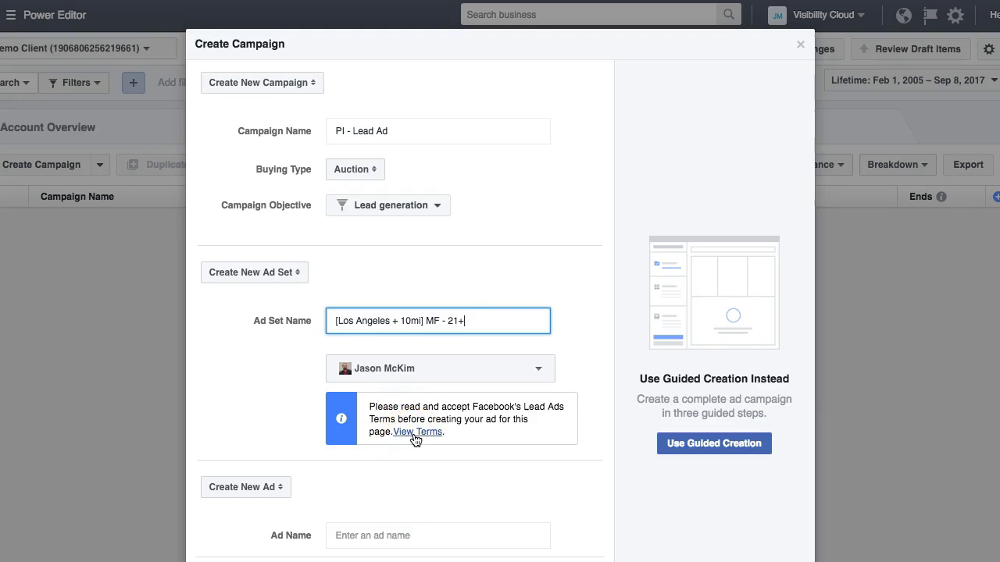
- Read through the Lead Ad Terms and agree to them for the chosen Facebook Page
{"action": "left_click", "coordinate": [414, 436]}
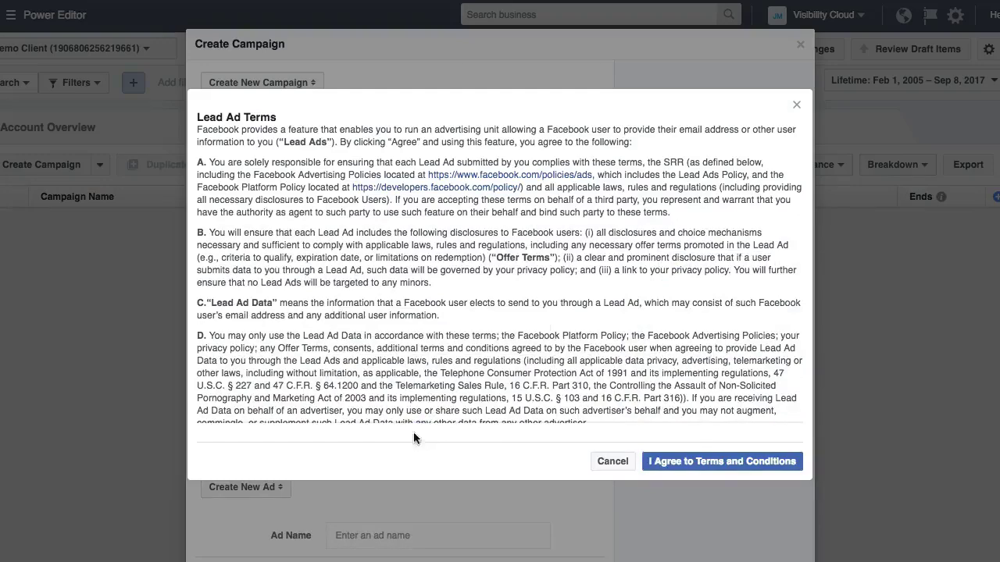
{"action": "scroll", "coordinate": [349, 294], "scroll_direction": "down", "scroll_amount": 1}
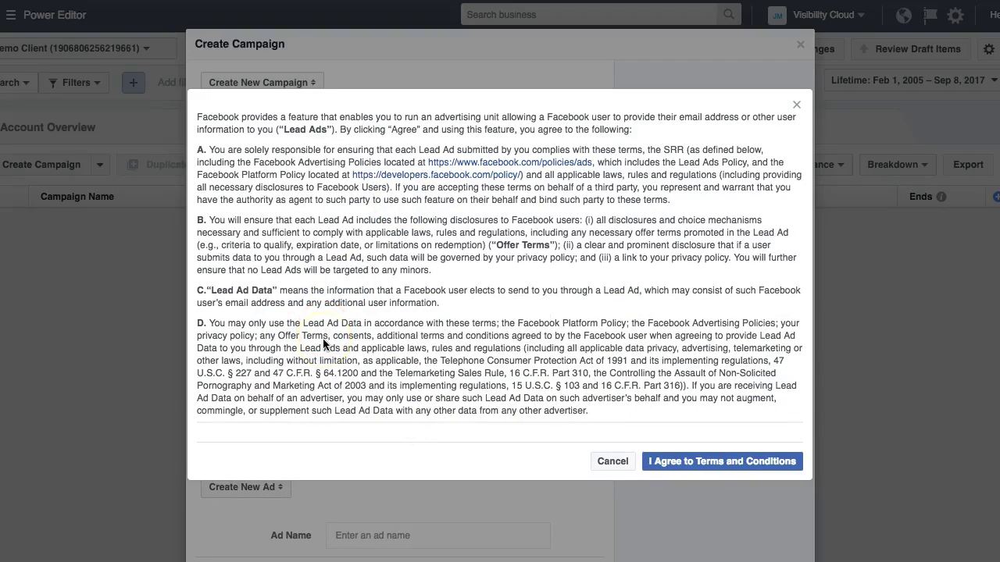
{"action": "scroll", "coordinate": [364, 255], "scroll_direction": "down", "scroll_amount": 5}
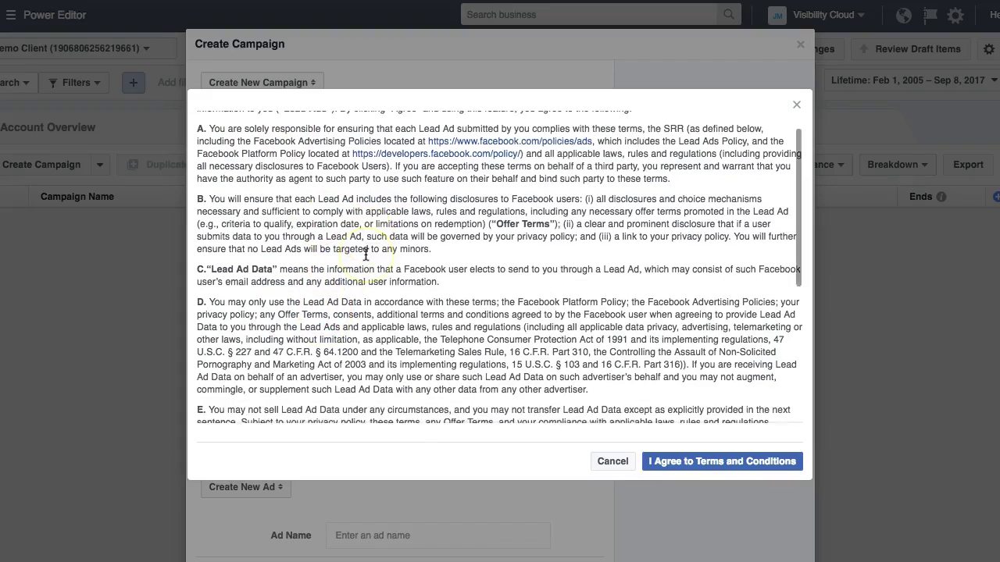
{"action": "scroll", "coordinate": [365, 256], "scroll_direction": "down", "scroll_amount": 5}
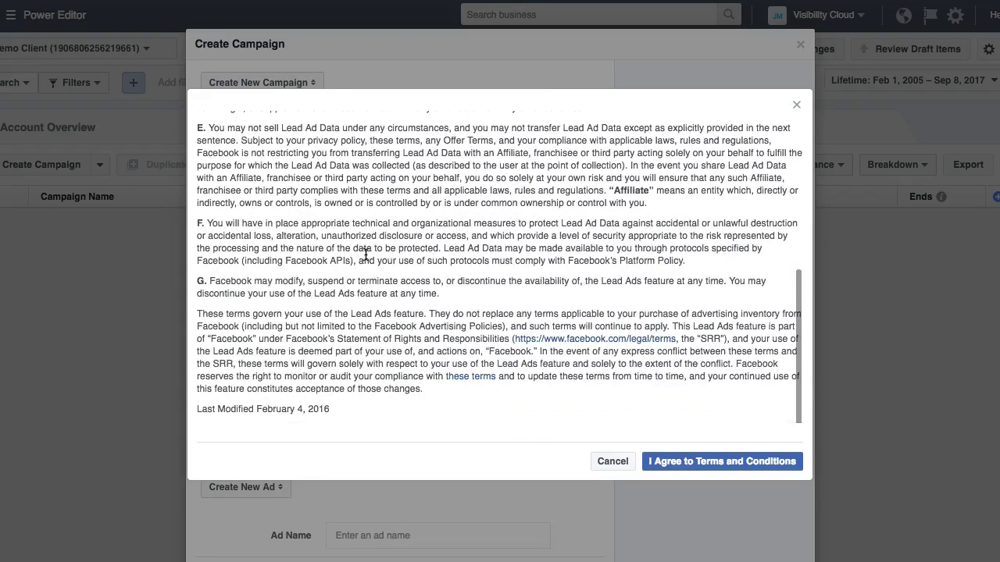
{"action": "left_click", "coordinate": [701, 462]}
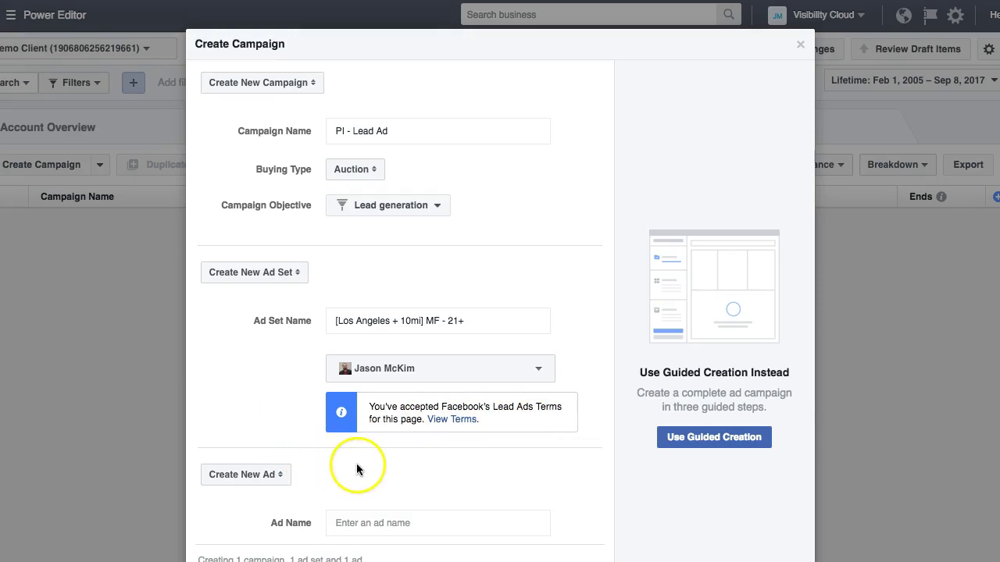
- Name the ad 'Ad1' and save the campaign as a draft with one ad set
{"action": "scroll", "coordinate": [260, 377], "scroll_direction": "down", "scroll_amount": 2}
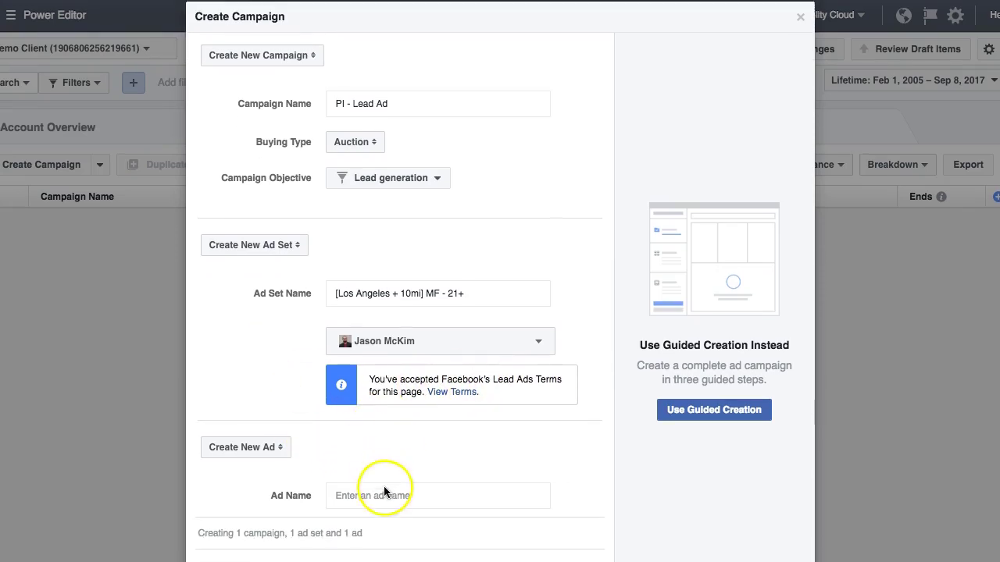
{"action": "left_click", "coordinate": [351, 495]}
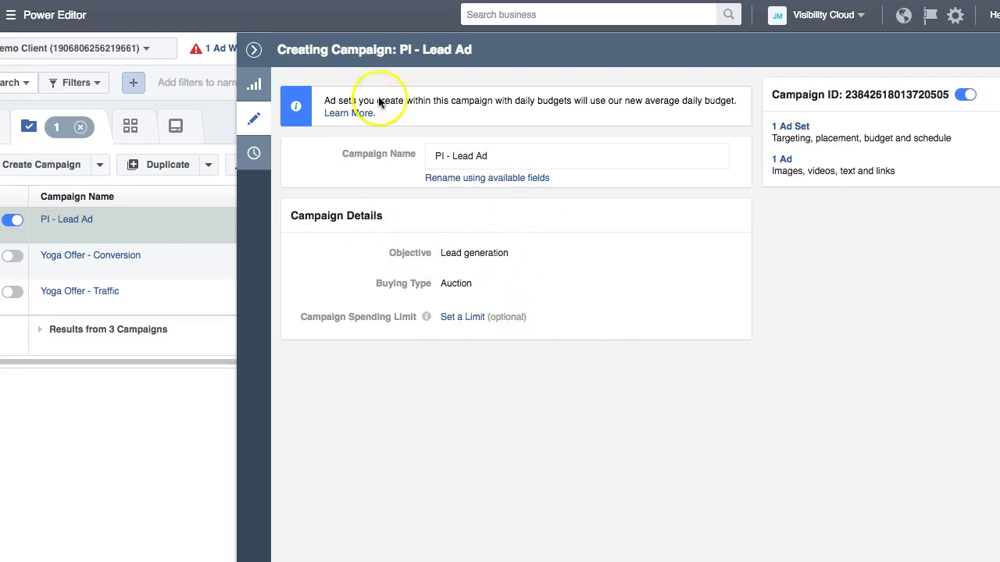
- Close the campaign details and browse the new campaign's ad sets and ads
{"action": "left_click", "coordinate": [256, 51]}
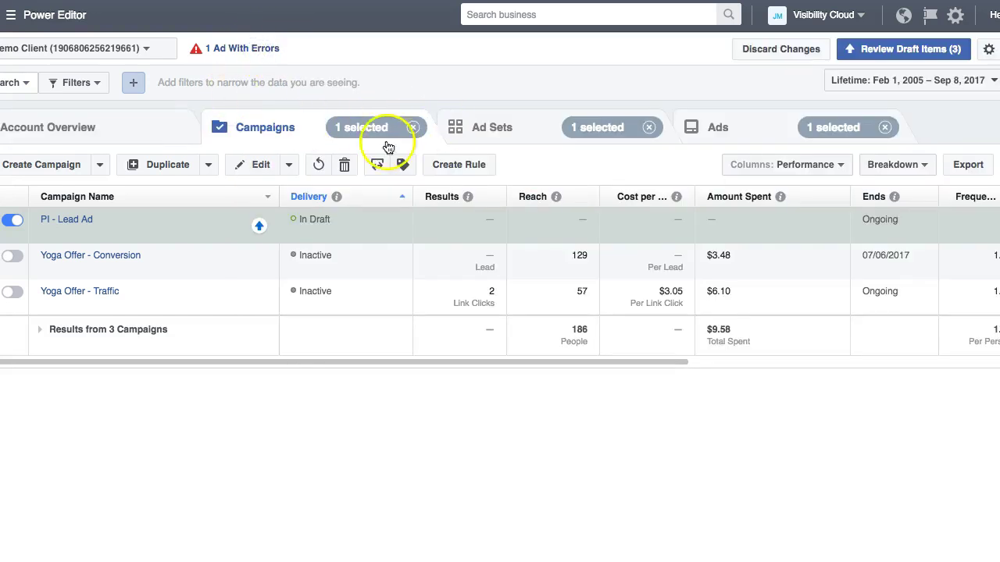
{"action": "left_click", "coordinate": [502, 136]}
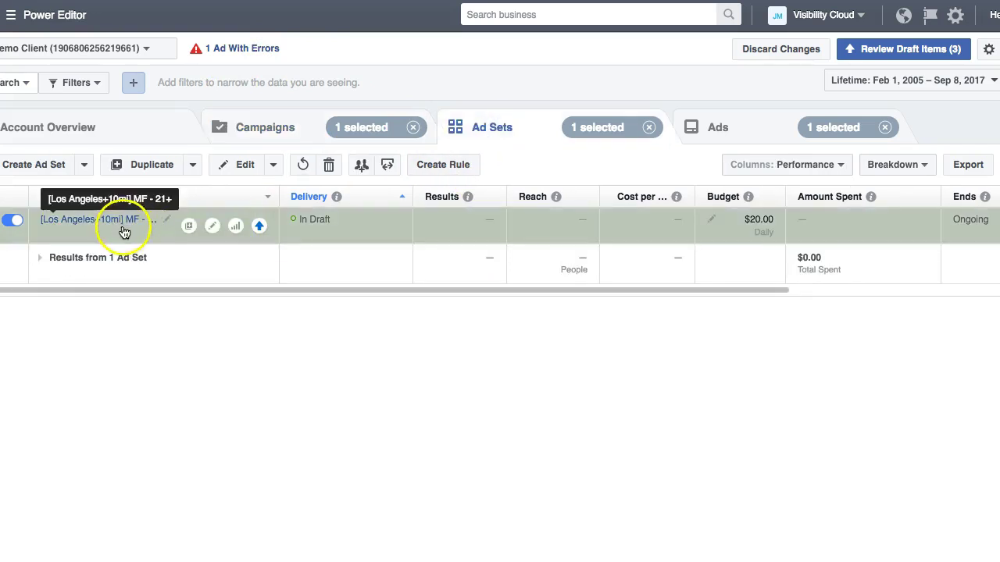
{"action": "left_click", "coordinate": [91, 218]}
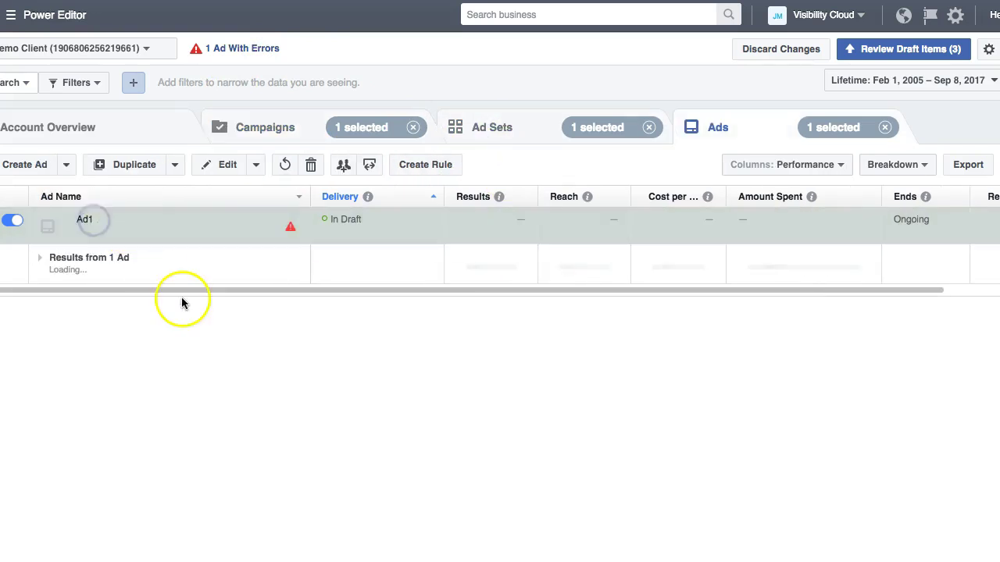
{"action": "left_click", "coordinate": [541, 116]}
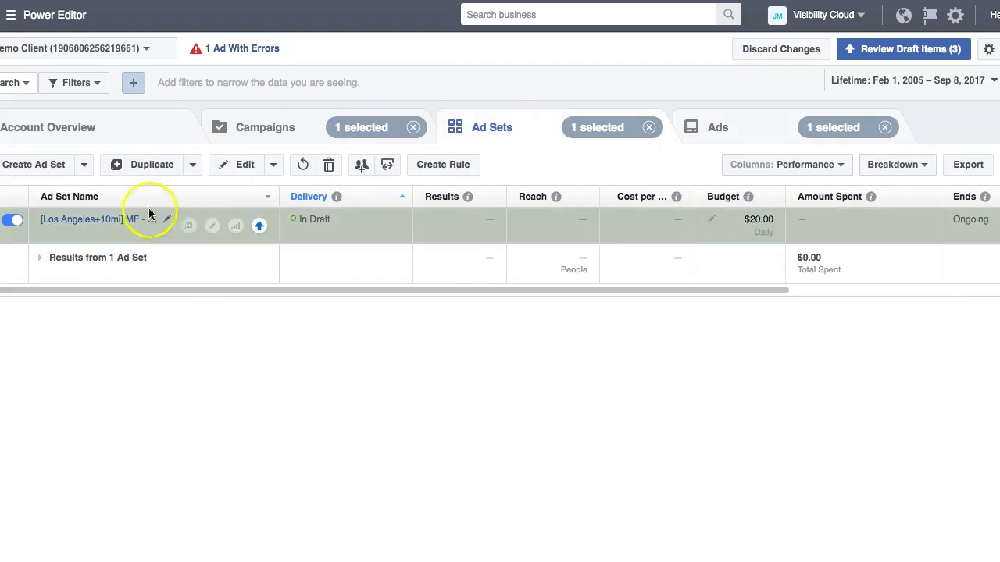
- Switch the ad set to Edit Placements, review its budget and audience, then list the ads
{"action": "left_click", "coordinate": [231, 169]}
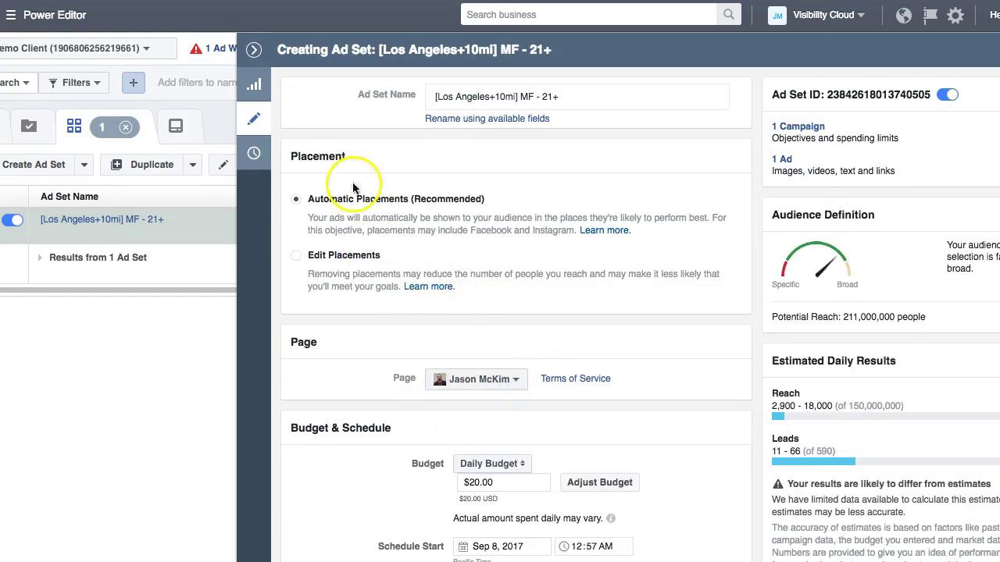
{"action": "left_click", "coordinate": [297, 257]}
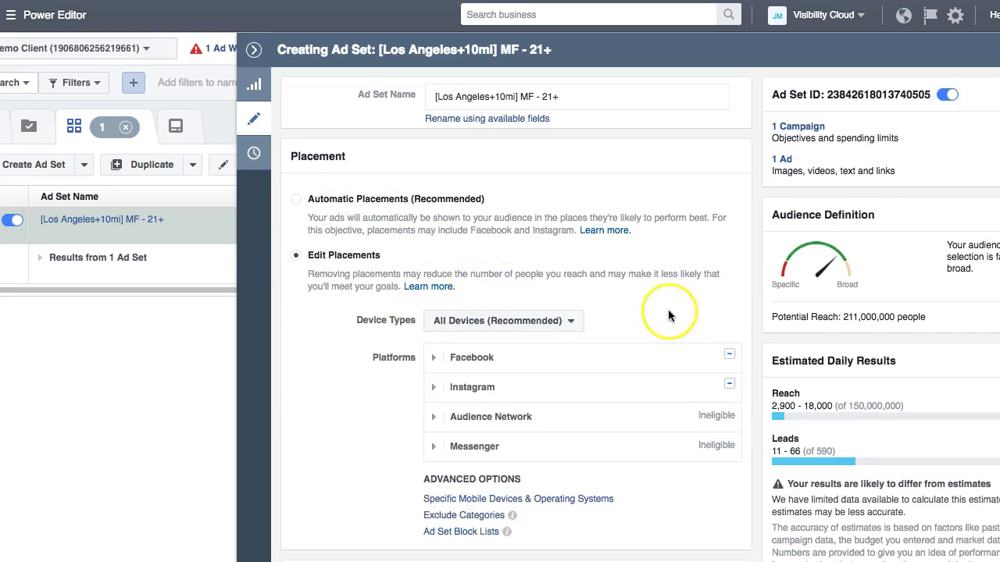
{"action": "scroll", "coordinate": [668, 315], "scroll_direction": "down", "scroll_amount": 3}
{"action": "scroll", "coordinate": [668, 315], "scroll_direction": "down", "scroll_amount": 8}
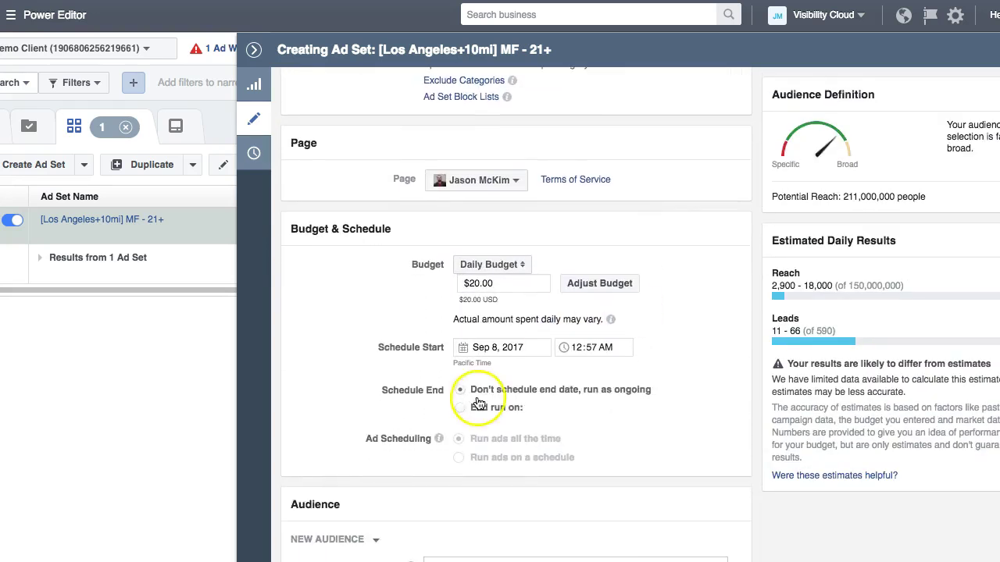
{"action": "scroll", "coordinate": [325, 432], "scroll_direction": "down", "scroll_amount": 6}
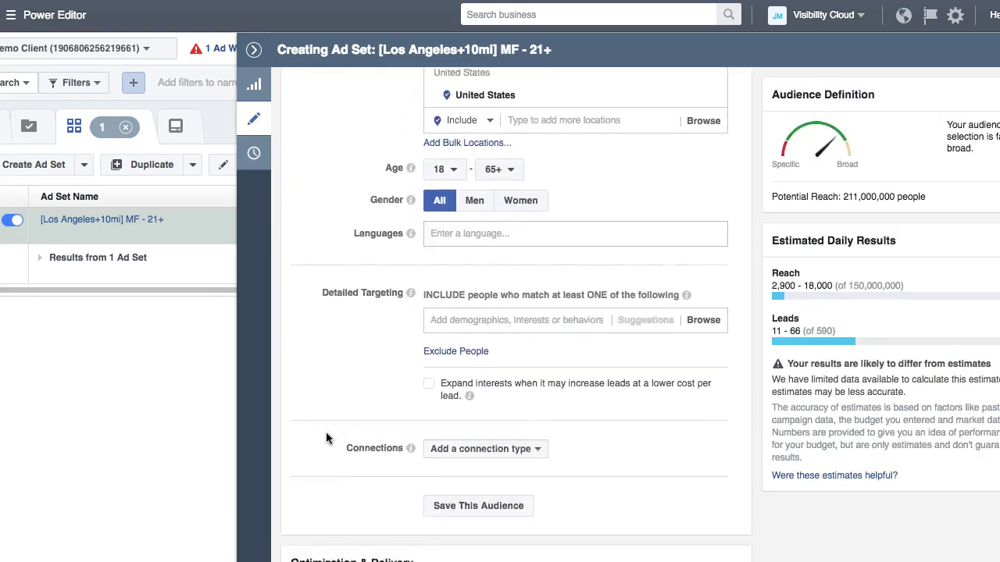
{"action": "scroll", "coordinate": [326, 432], "scroll_direction": "down", "scroll_amount": 2}
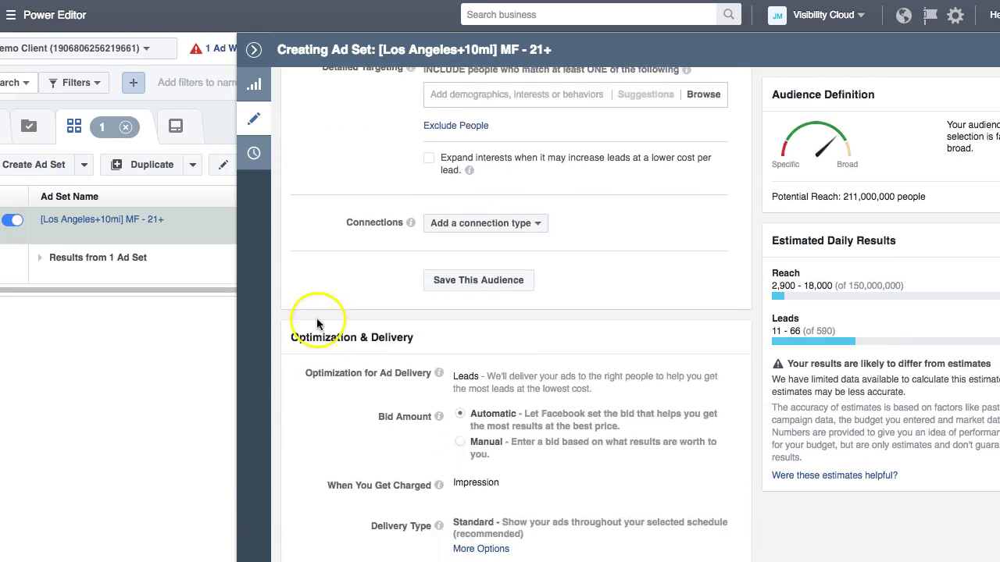
{"action": "scroll", "coordinate": [316, 322], "scroll_direction": "down", "scroll_amount": 1}
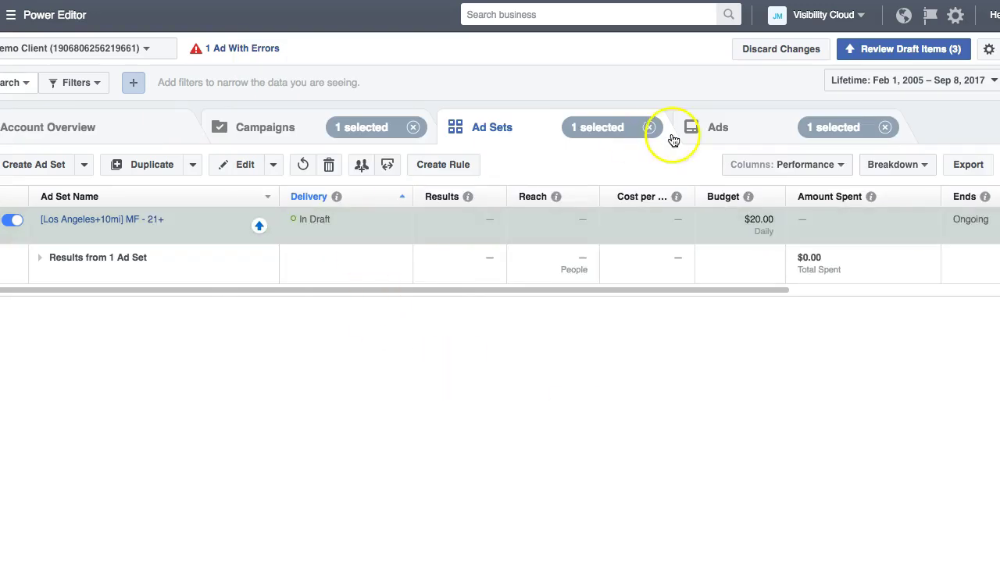
{"action": "left_click", "coordinate": [751, 132]}
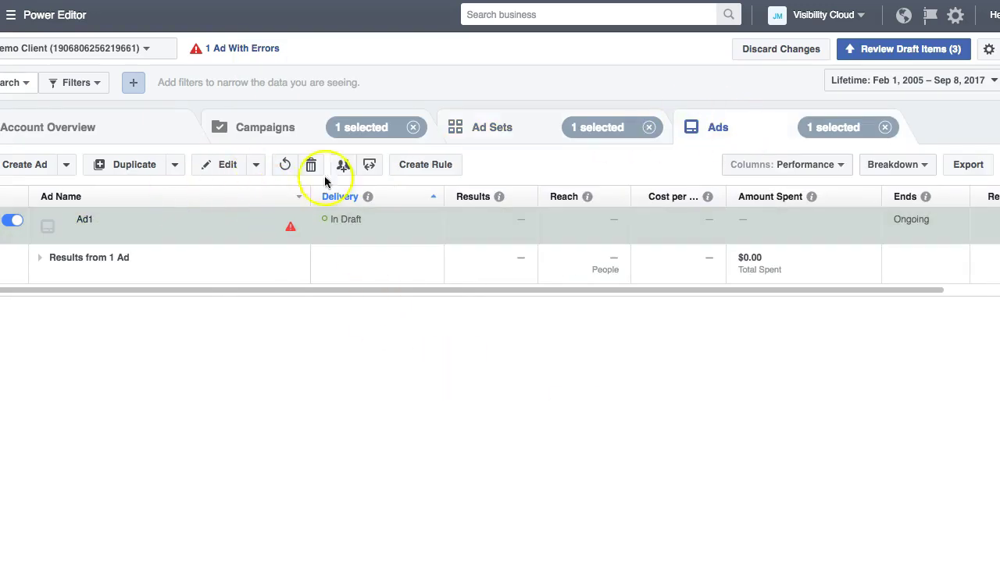
- Open draft Ad1 in the editor to see its error, then close the editor
{"action": "left_click", "coordinate": [222, 166]}
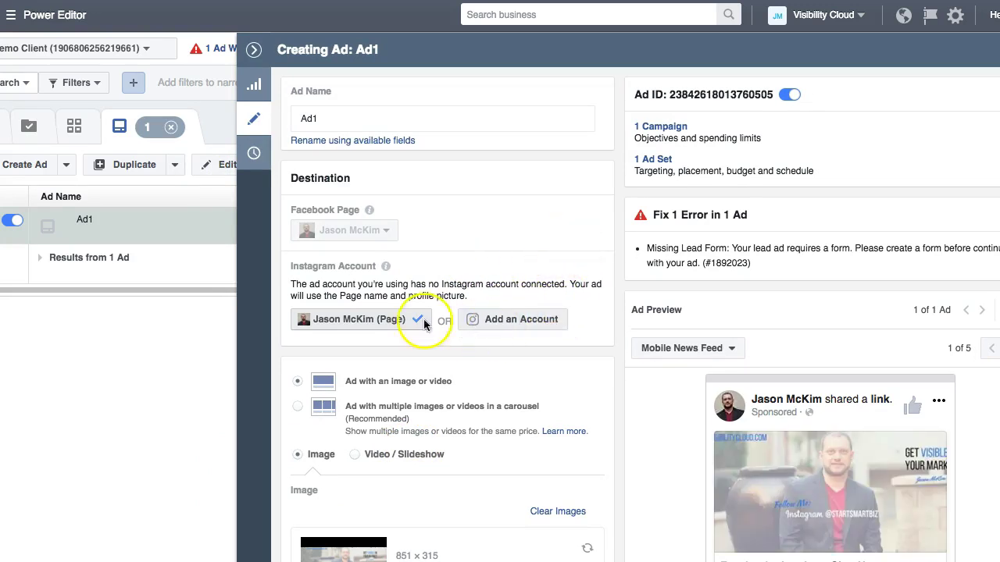
{"action": "left_click", "coordinate": [253, 53]}
- Limit the ad set's placements to Facebook Feeds, dropping Instagram and Instant Articles, and return to Ads
{"action": "left_click", "coordinate": [471, 131]}
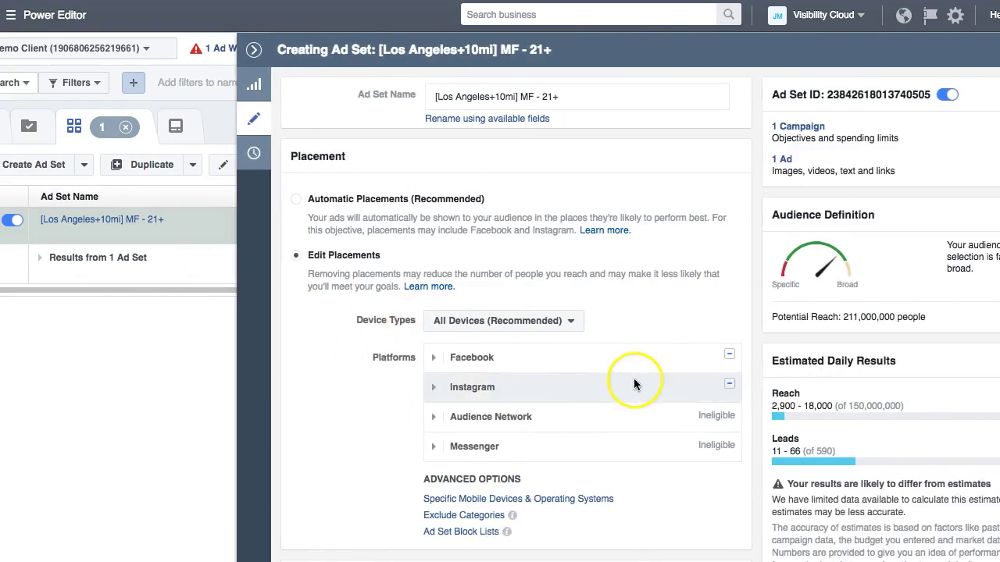
{"action": "scroll", "coordinate": [633, 378], "scroll_direction": "down", "scroll_amount": 1}
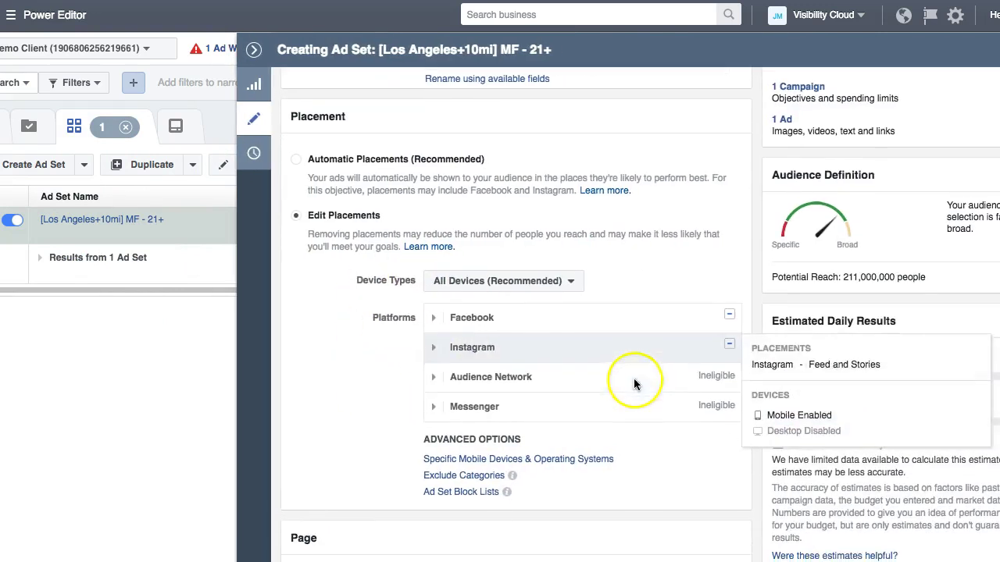
{"action": "left_click", "coordinate": [728, 346]}
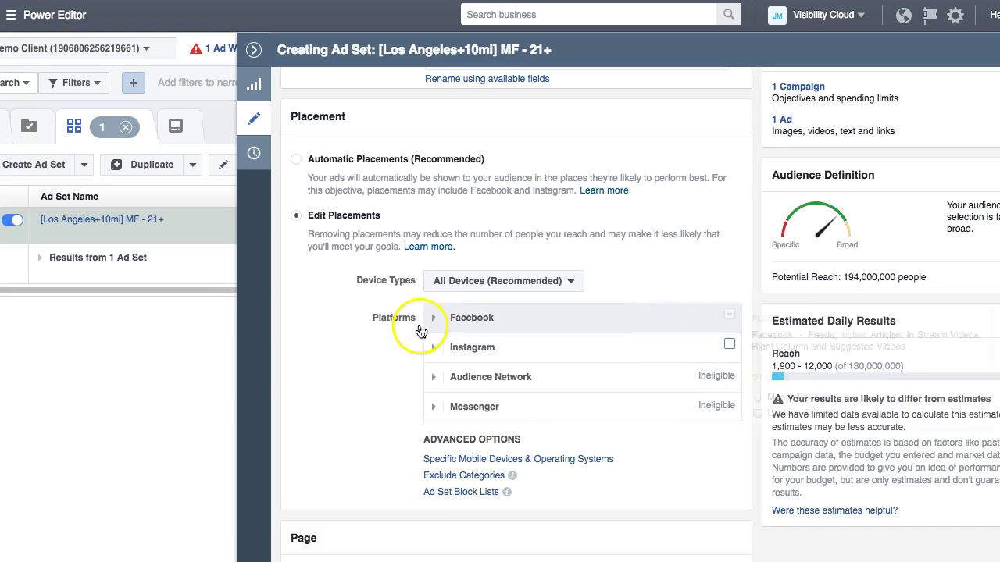
{"action": "left_click", "coordinate": [433, 318]}
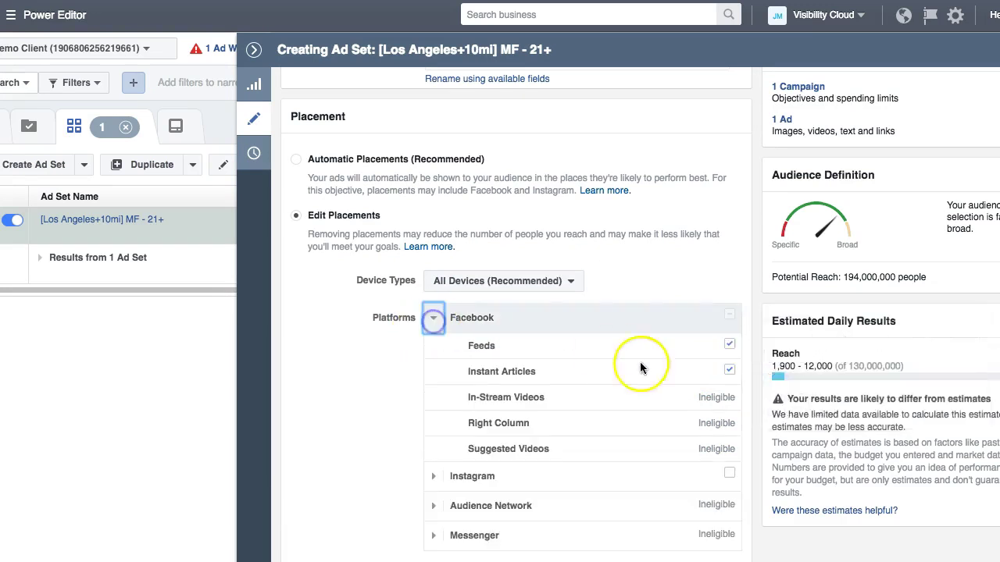
{"action": "left_click", "coordinate": [729, 369]}
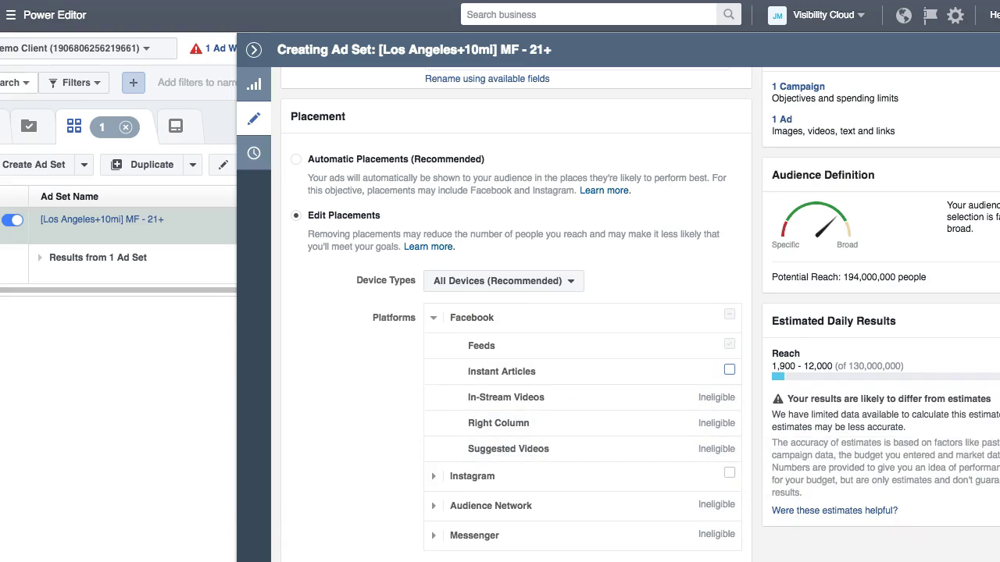
{"action": "key", "text": "Escape"}
{"action": "left_click", "coordinate": [732, 128]}
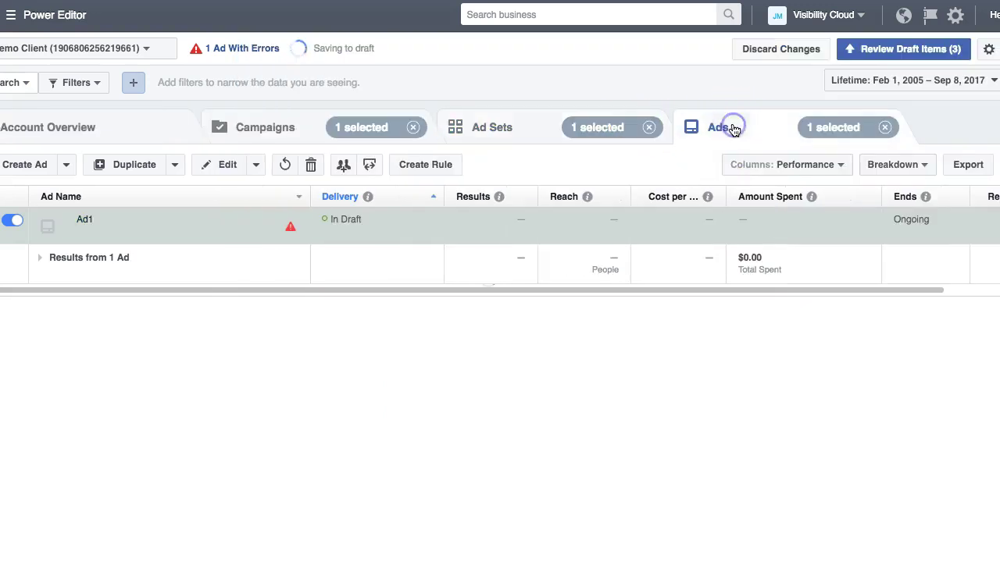
- Open Ad1 and scroll to its Sign Up call to action and empty Lead Form section
{"action": "left_click", "coordinate": [208, 164]}
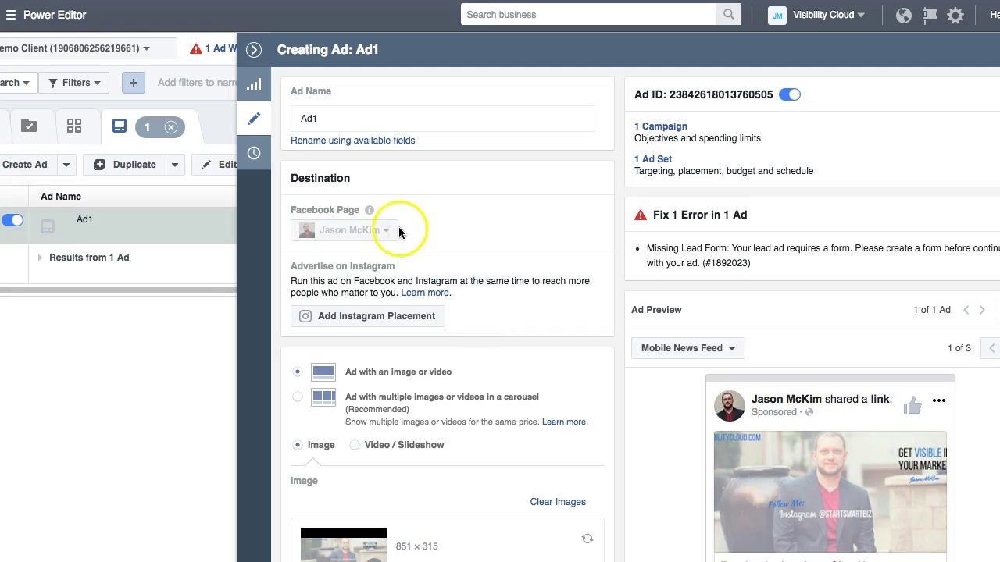
{"action": "scroll", "coordinate": [520, 333], "scroll_direction": "down", "scroll_amount": 3}
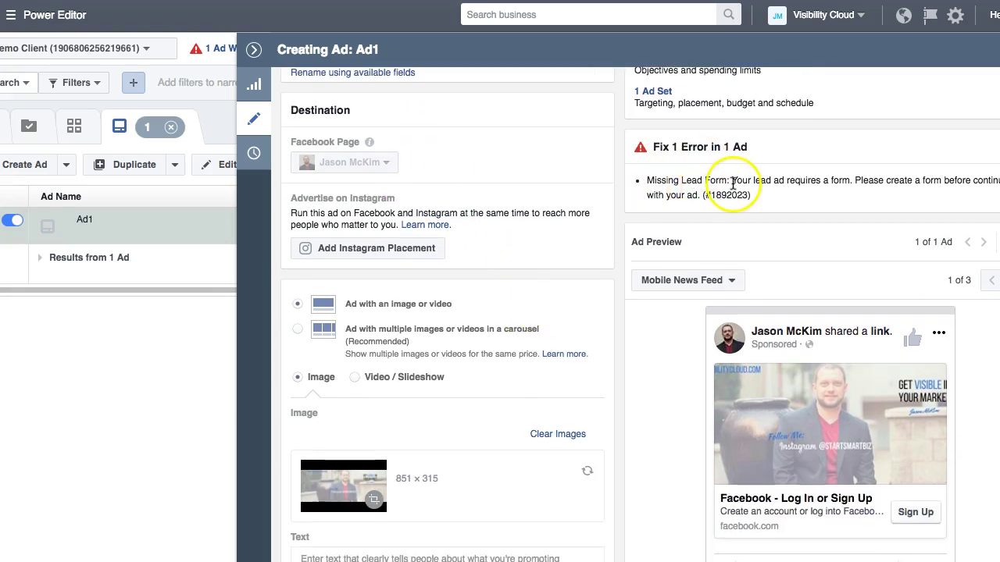
{"action": "scroll", "coordinate": [503, 424], "scroll_direction": "down", "scroll_amount": 5}
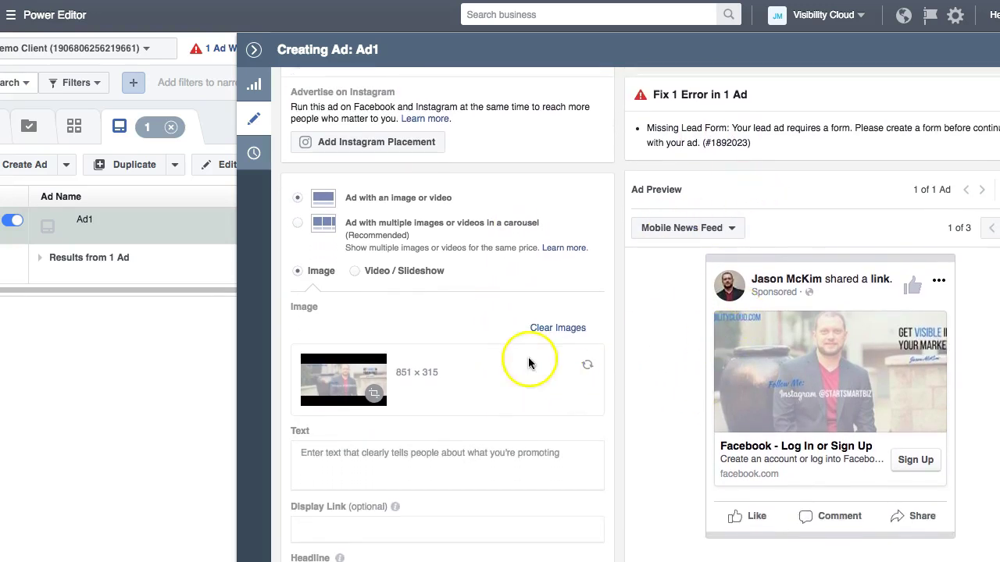
{"action": "scroll", "coordinate": [323, 401], "scroll_direction": "down", "scroll_amount": 2}
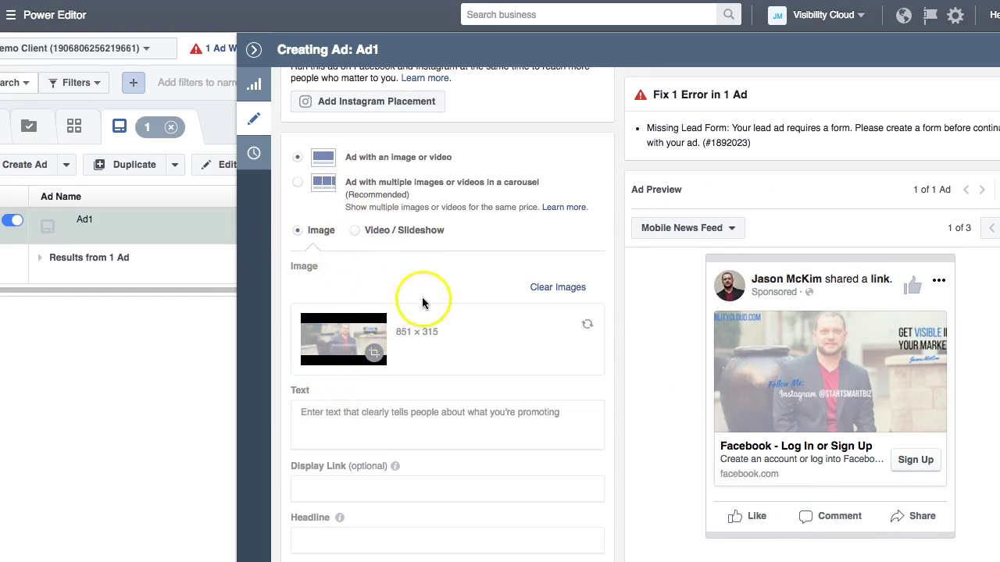
{"action": "scroll", "coordinate": [426, 295], "scroll_direction": "down", "scroll_amount": 5}
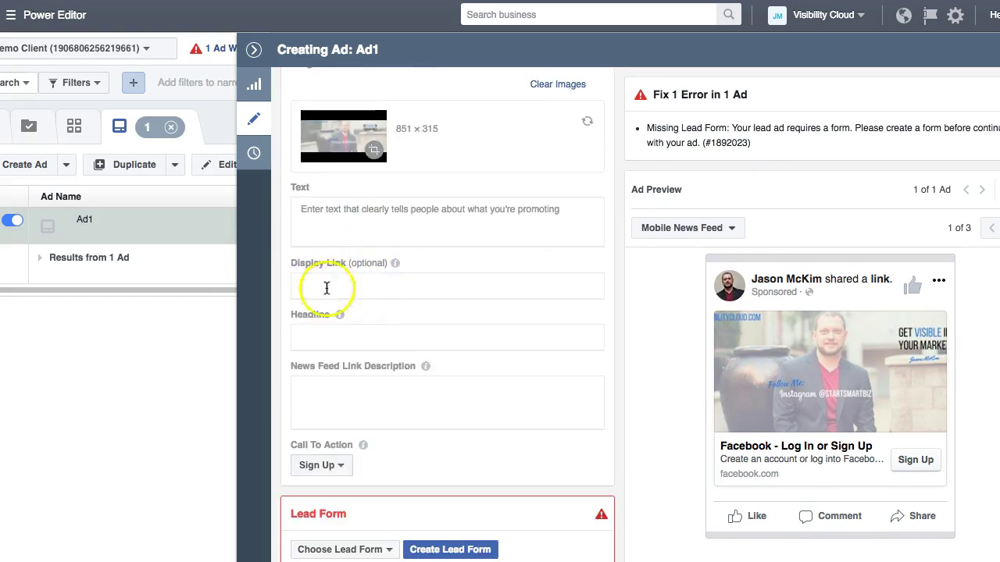
{"action": "scroll", "coordinate": [336, 386], "scroll_direction": "down", "scroll_amount": 1}
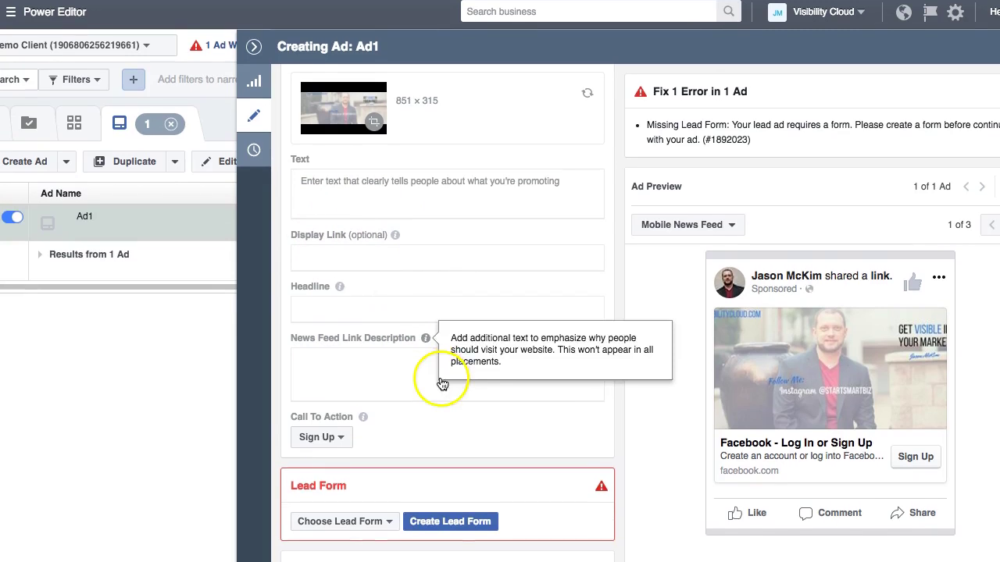
- Replace Ad1's Sign Up call to action with Learn More
{"action": "left_click", "coordinate": [334, 442]}
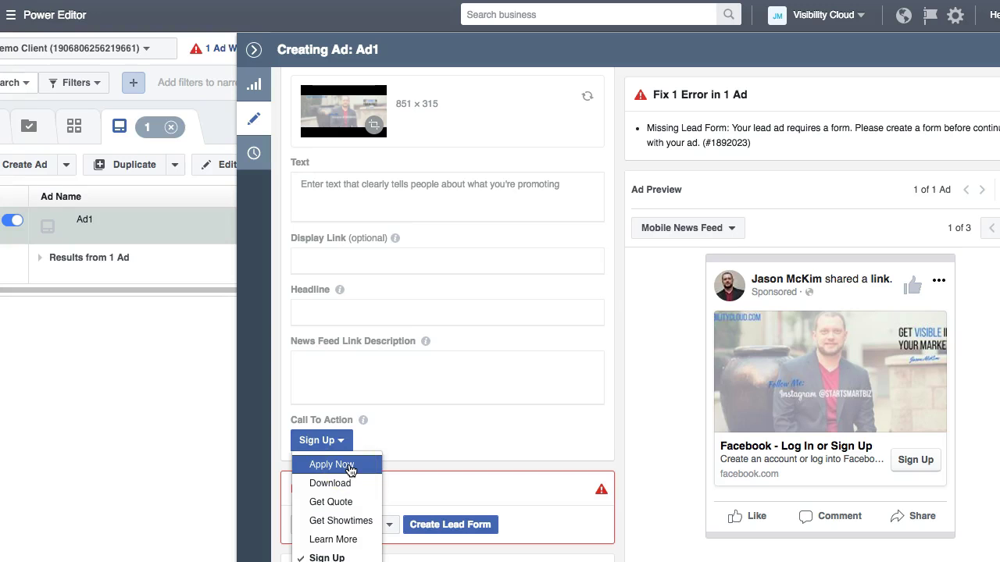
{"action": "left_click", "coordinate": [349, 544]}
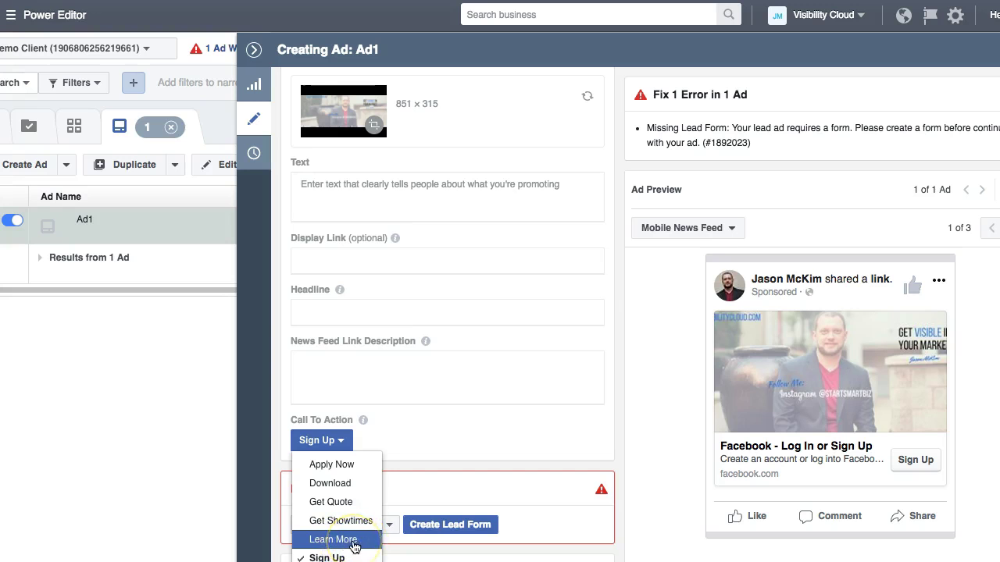
{"action": "scroll", "coordinate": [353, 544], "scroll_direction": "up", "scroll_amount": 1}
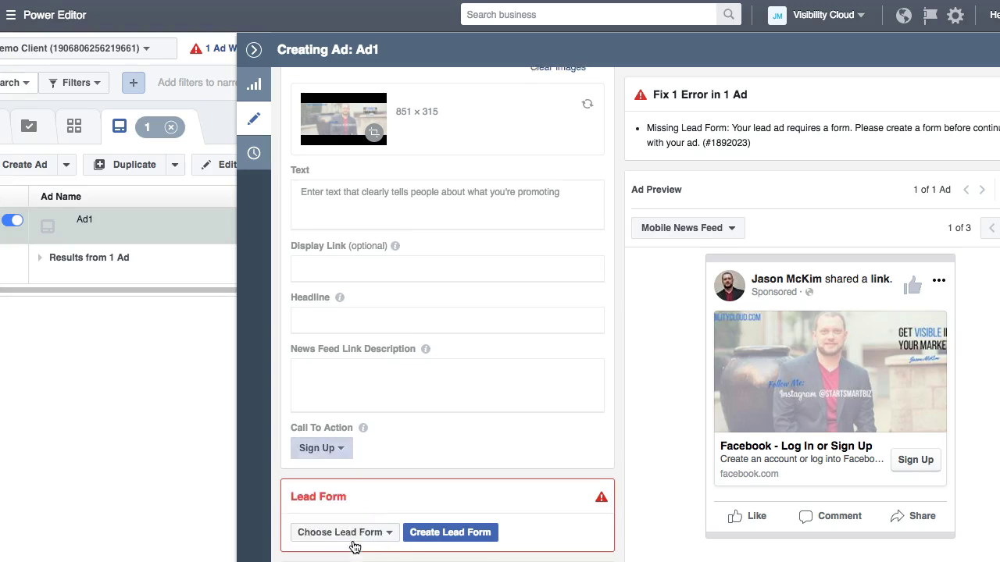
{"action": "left_click", "coordinate": [337, 467]}
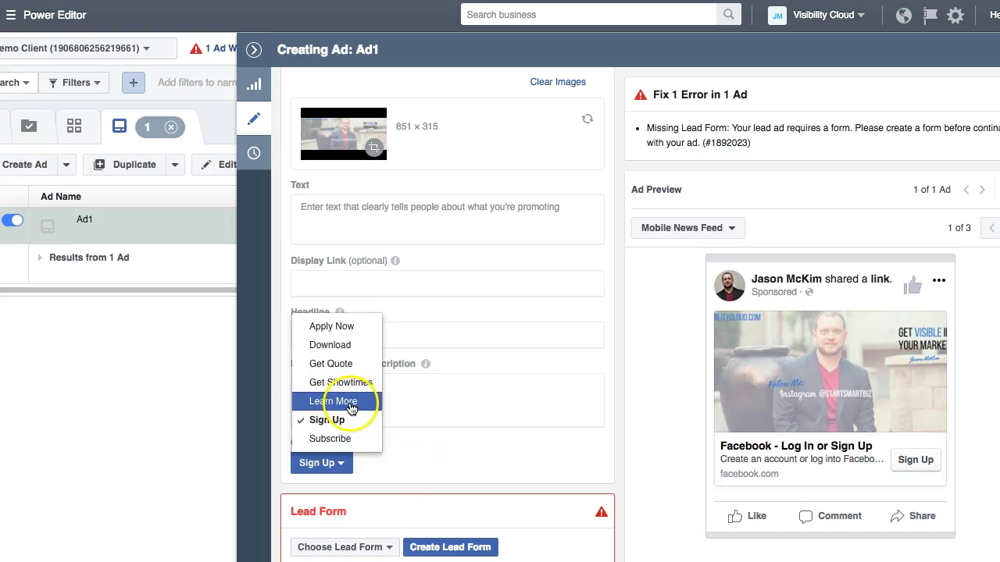
{"action": "left_click", "coordinate": [351, 402]}
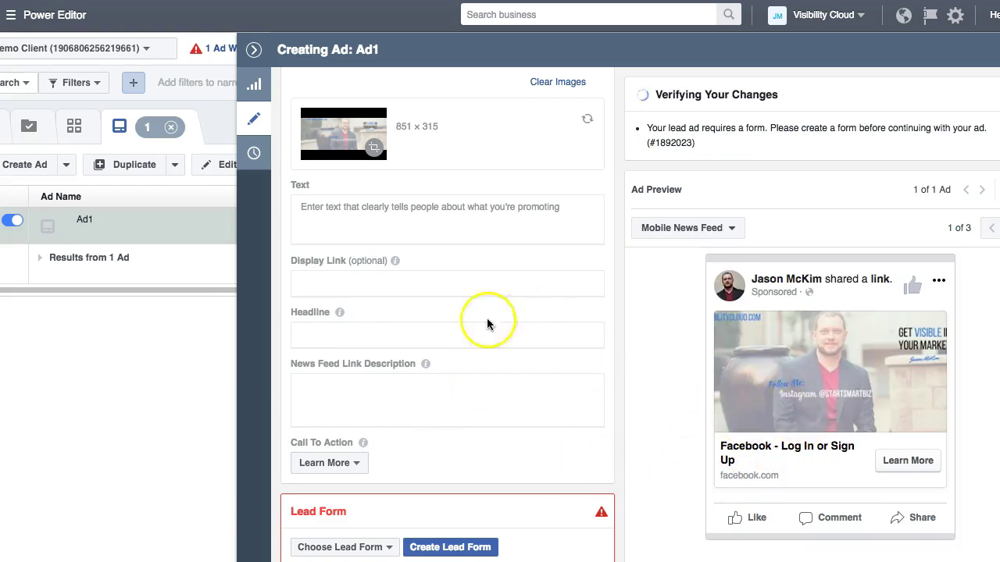
{"action": "scroll", "coordinate": [476, 336], "scroll_direction": "down", "scroll_amount": 2}
{"action": "scroll", "coordinate": [477, 348], "scroll_direction": "down", "scroll_amount": 3}
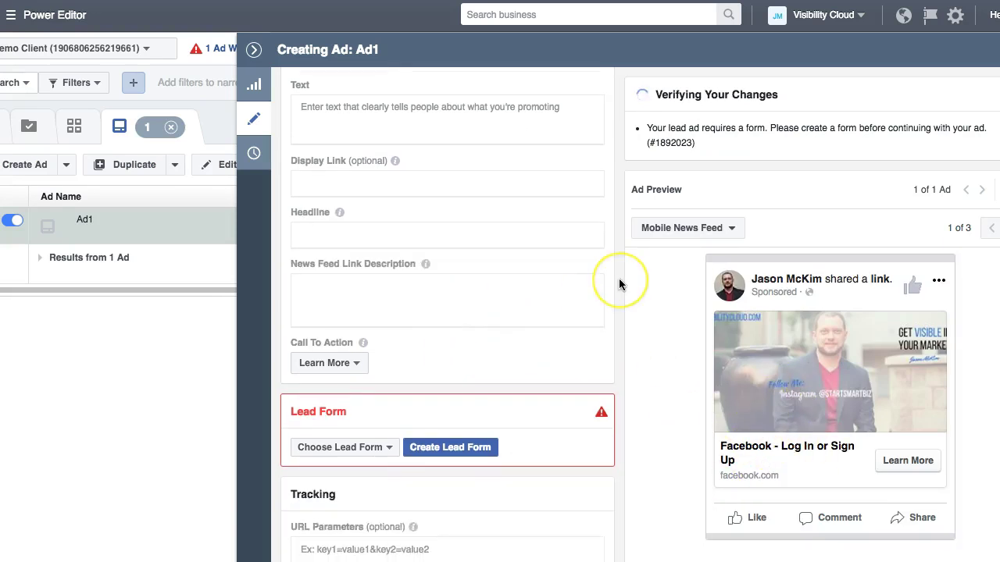
{"action": "scroll", "coordinate": [619, 278], "scroll_direction": "down", "scroll_amount": 1}
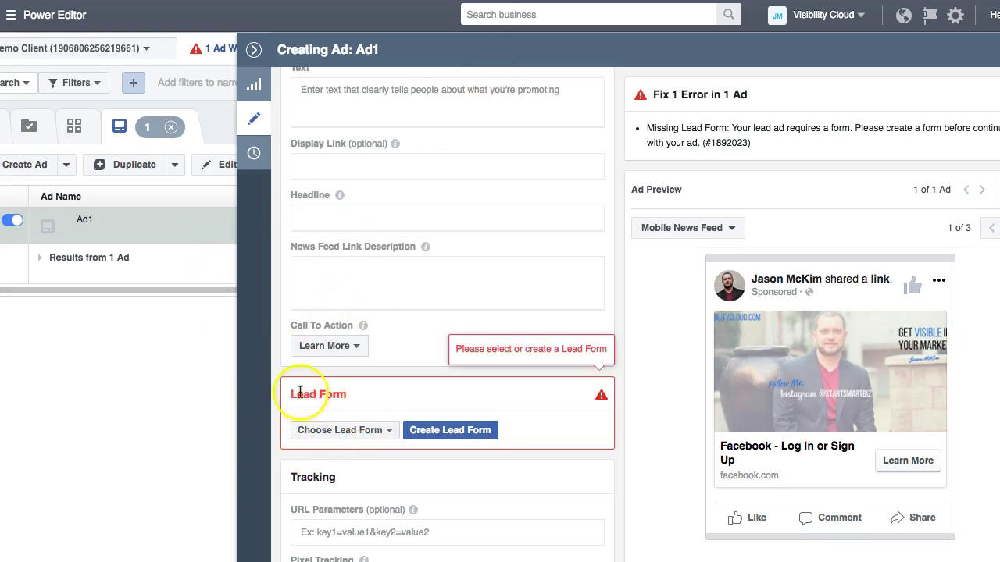
- Attach the existing test lead form to Ad1, clearing its lead form error
{"action": "left_click", "coordinate": [322, 433]}
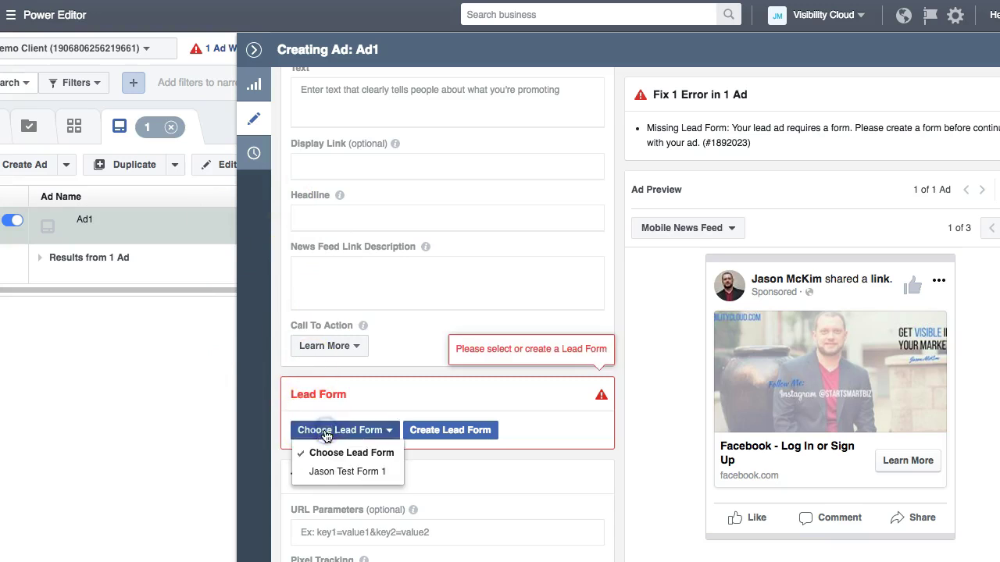
{"action": "left_click", "coordinate": [331, 472]}
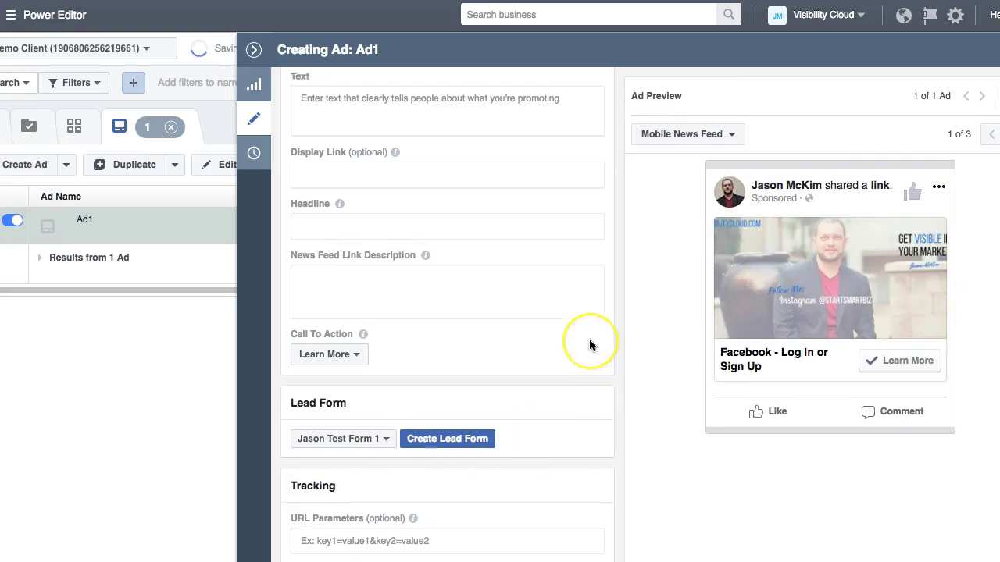
{"action": "scroll", "coordinate": [589, 346], "scroll_direction": "down", "scroll_amount": 2}
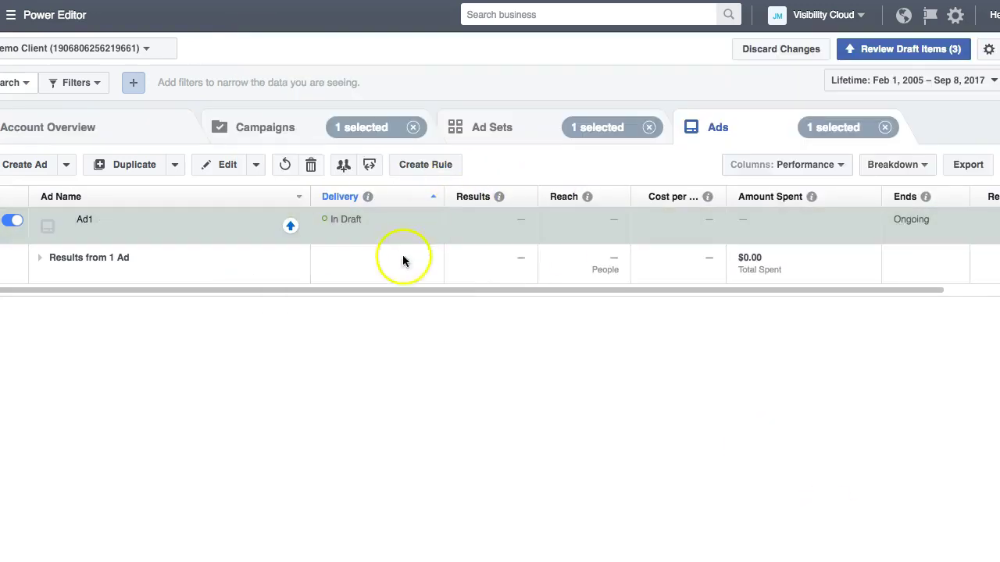
- Switch from the ads list to the Audiences page of the Asset Library
{"action": "left_click", "coordinate": [35, 24]}
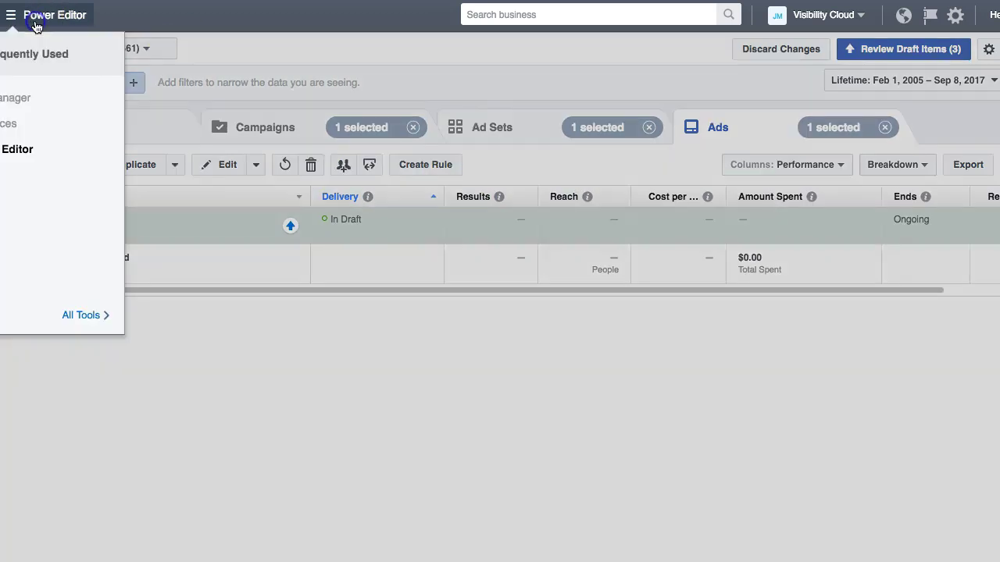
{"action": "left_click", "coordinate": [10, 128]}
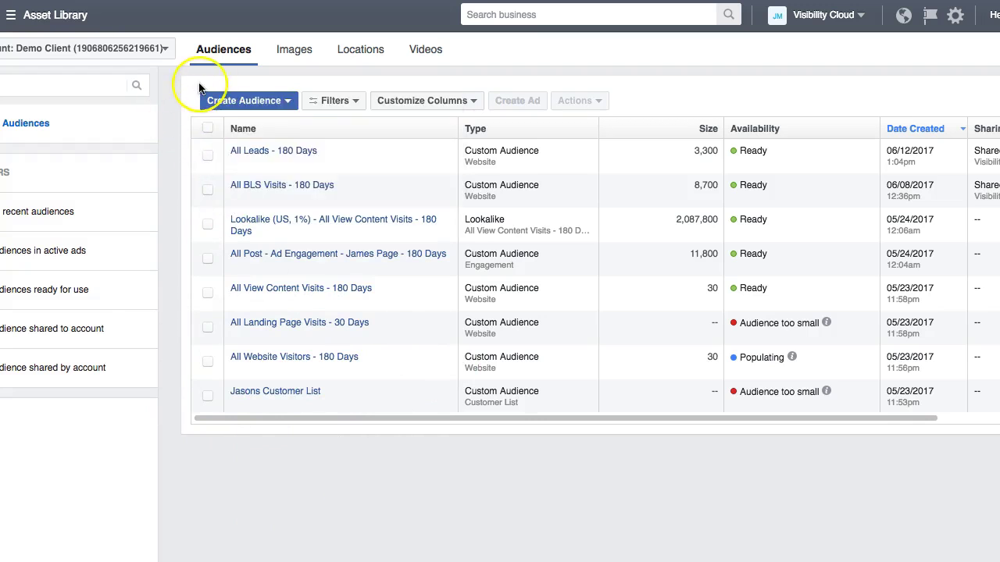
- Create a new Engagement custom audience based on Lead form interactions
{"action": "left_click", "coordinate": [250, 100]}
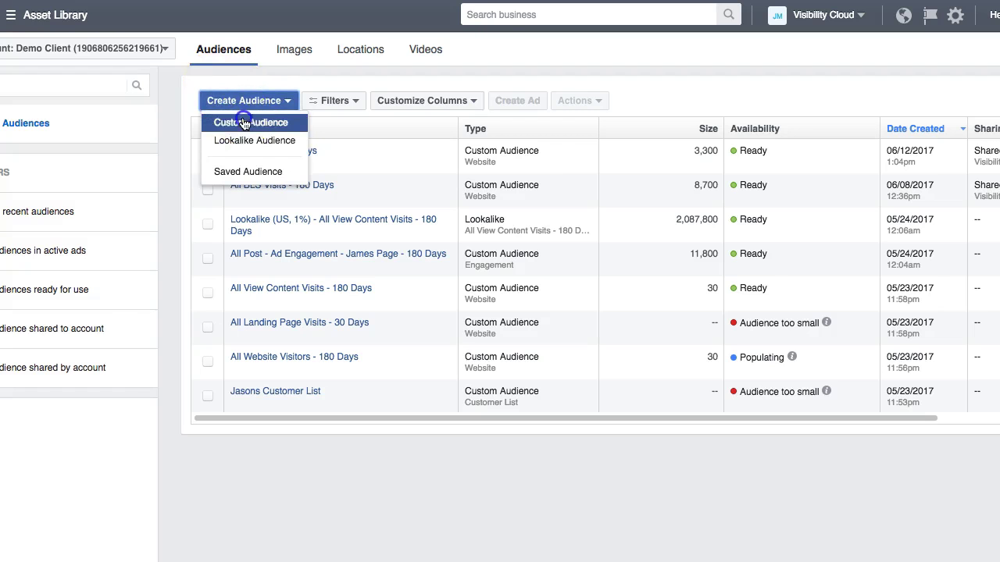
{"action": "left_click", "coordinate": [244, 122]}
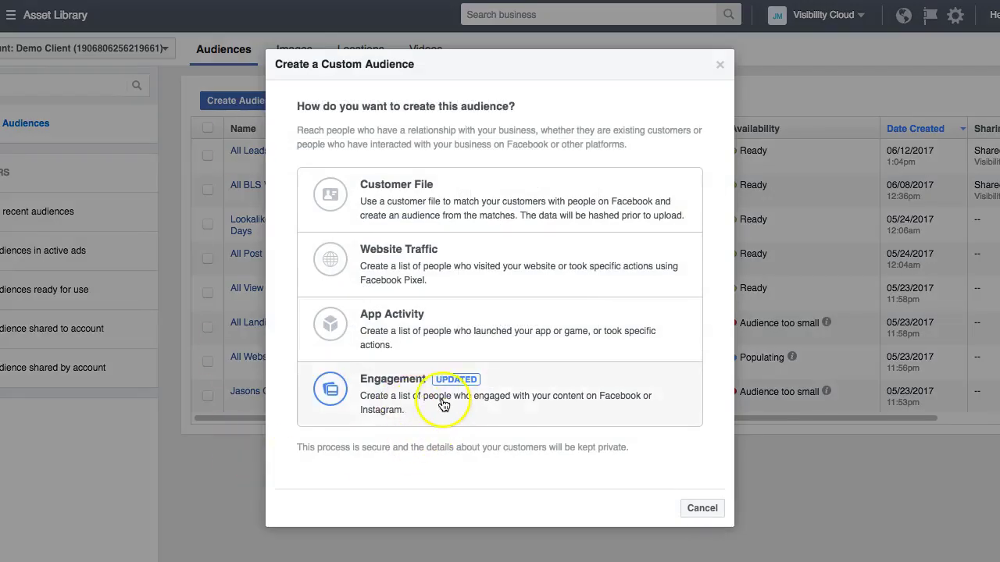
{"action": "left_click", "coordinate": [425, 402]}
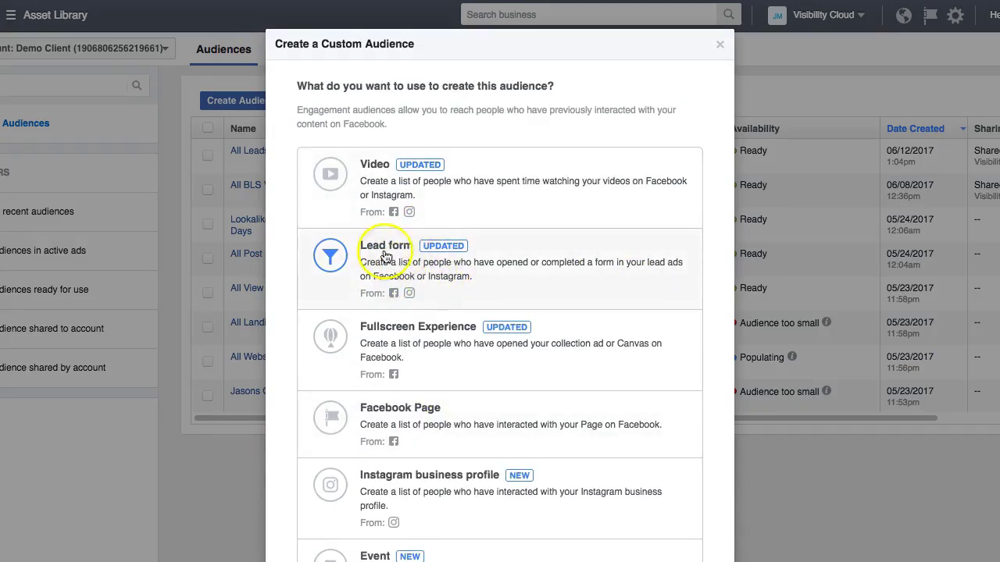
{"action": "left_click", "coordinate": [467, 264]}
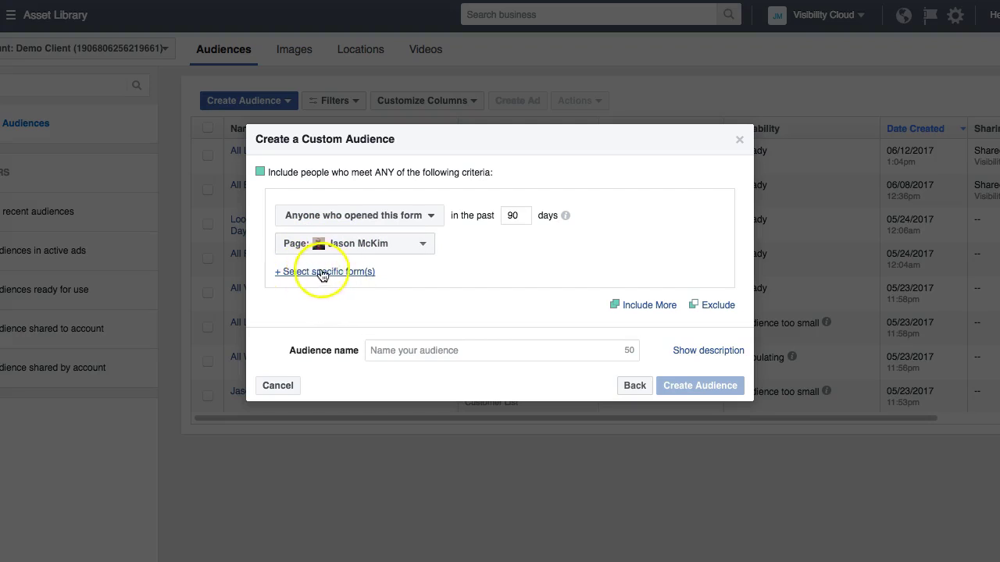
- Restrict the lead form audience to one specific form, the test lead form
{"action": "left_click", "coordinate": [317, 274]}
{"action": "left_click", "coordinate": [338, 267]}
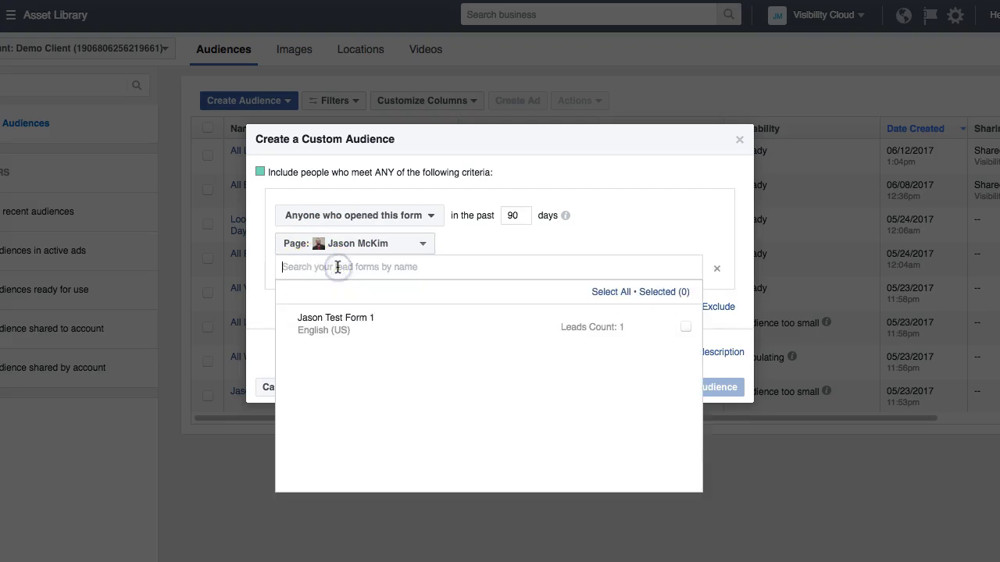
{"action": "mouse_move", "coordinate": [313, 330]}
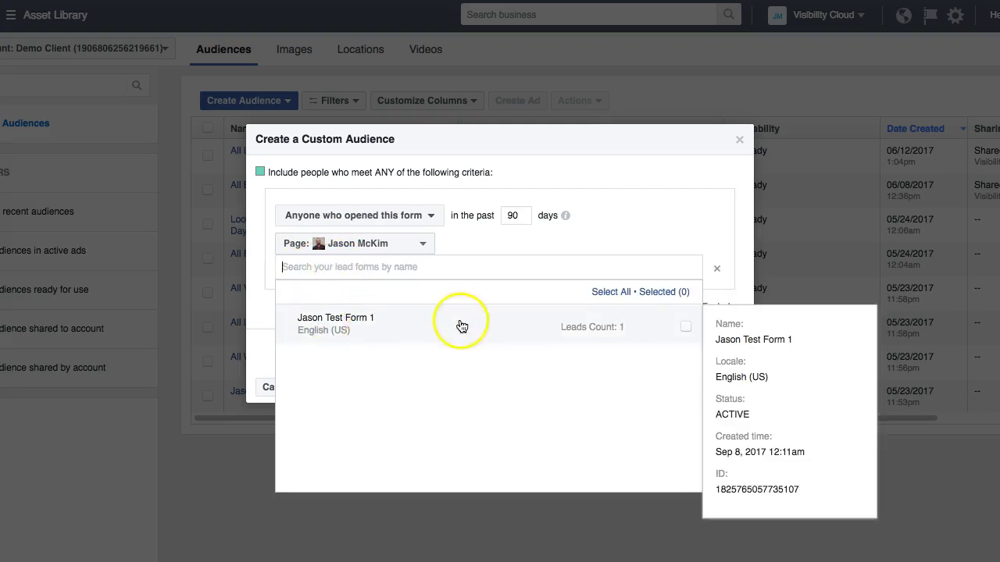
{"action": "left_click", "coordinate": [688, 328]}
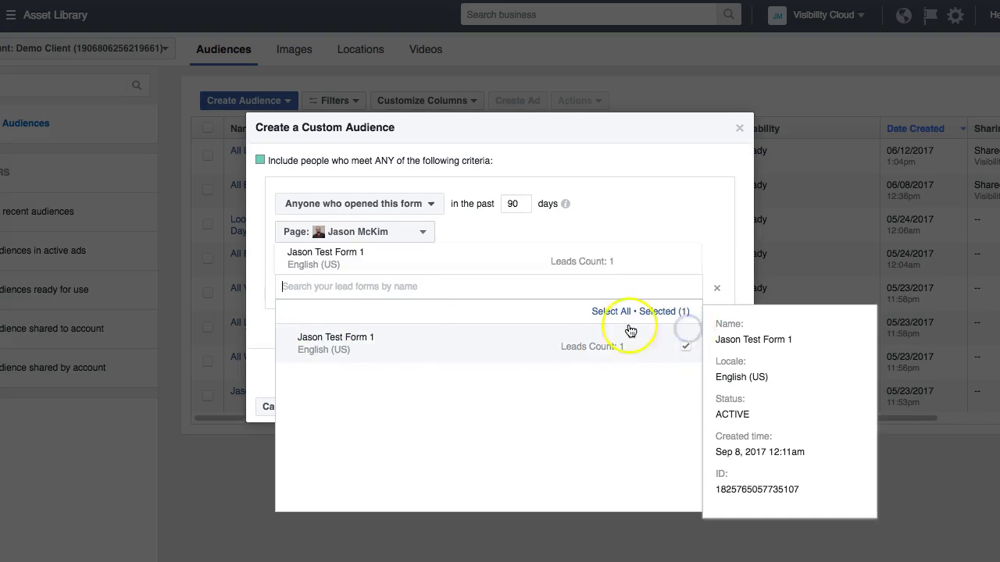
{"action": "left_click", "coordinate": [675, 144]}
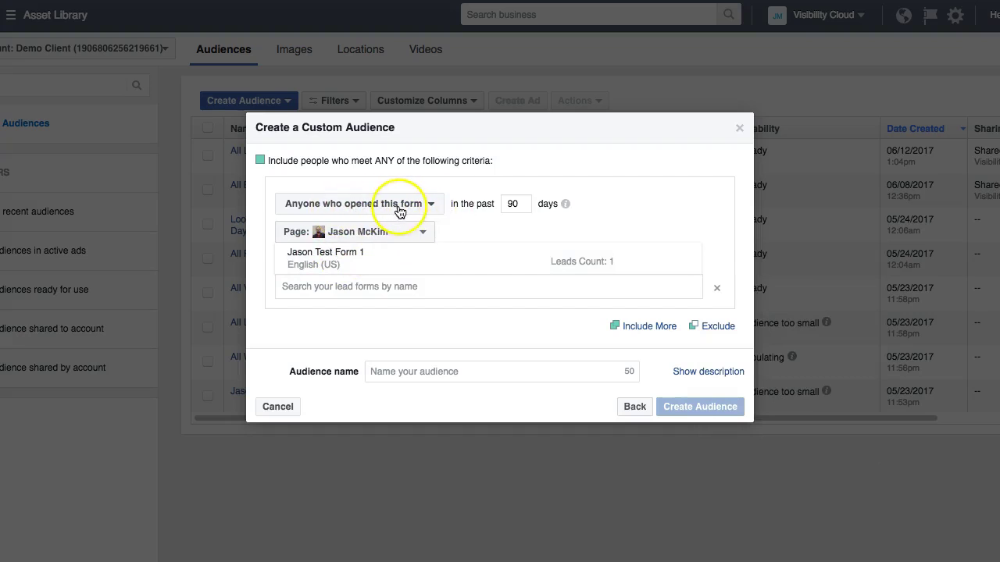
{"action": "mouse_move", "coordinate": [459, 253]}
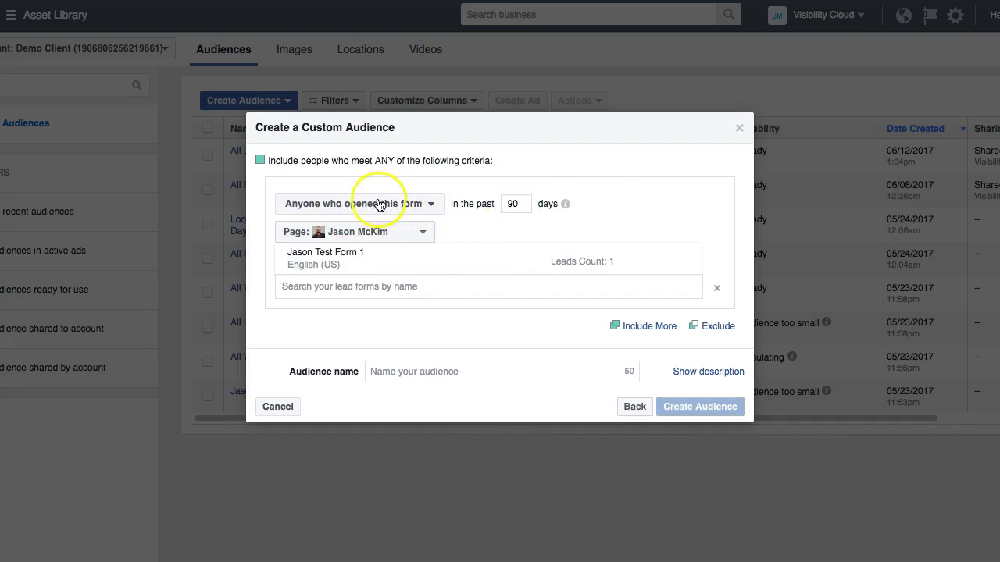
{"action": "left_click", "coordinate": [420, 203]}
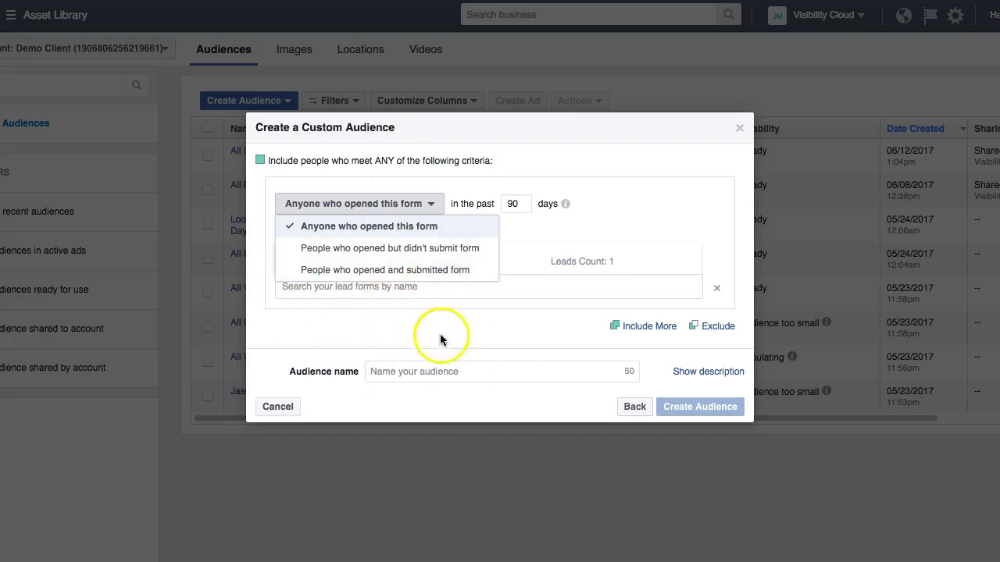
{"action": "left_click", "coordinate": [543, 356]}
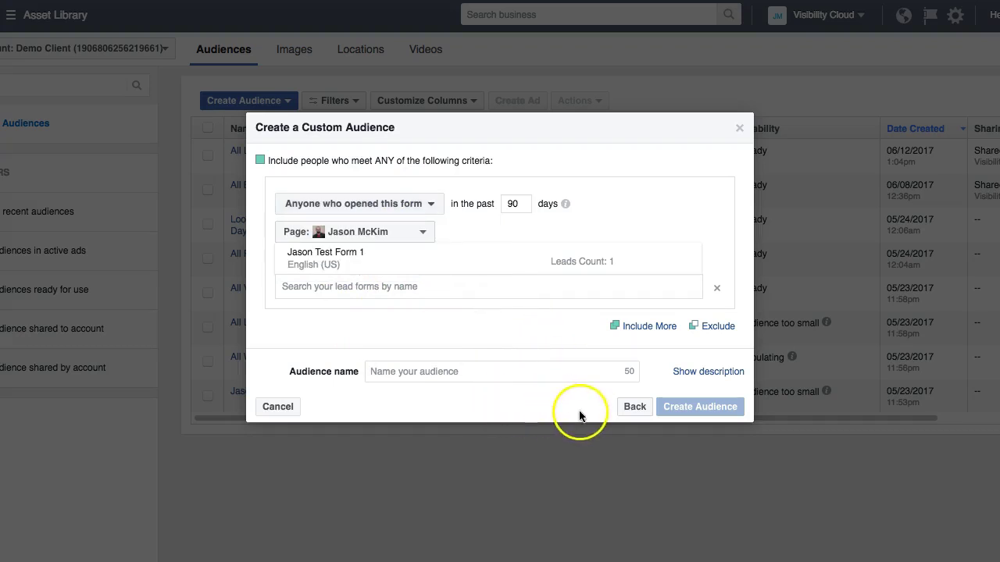